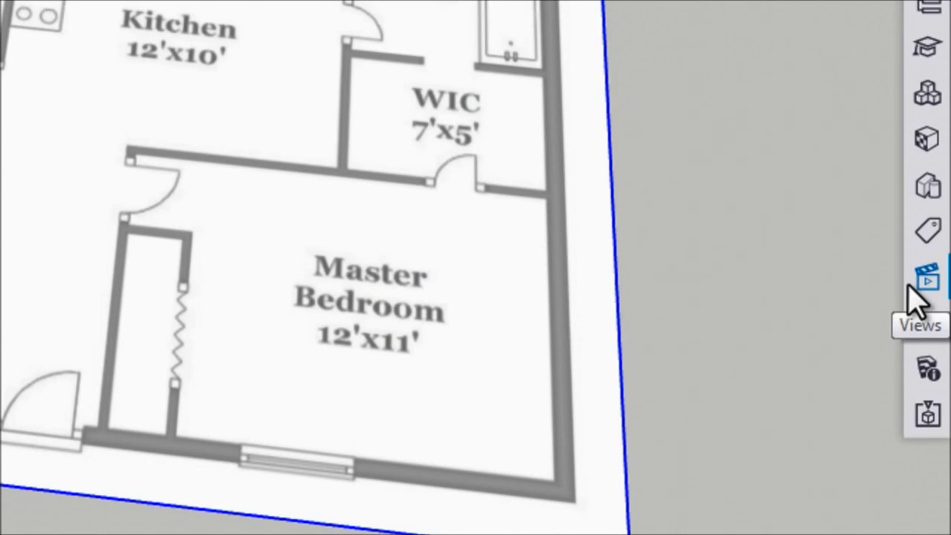
- Switch the model to the top view and close the view settings
{"action": "left_click", "coordinate": [928, 283]}
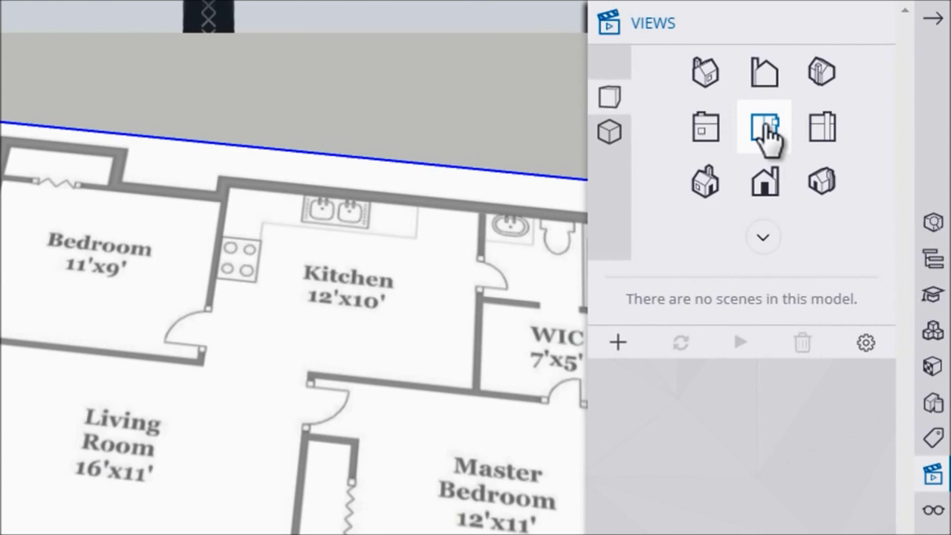
{"action": "left_click", "coordinate": [766, 130]}
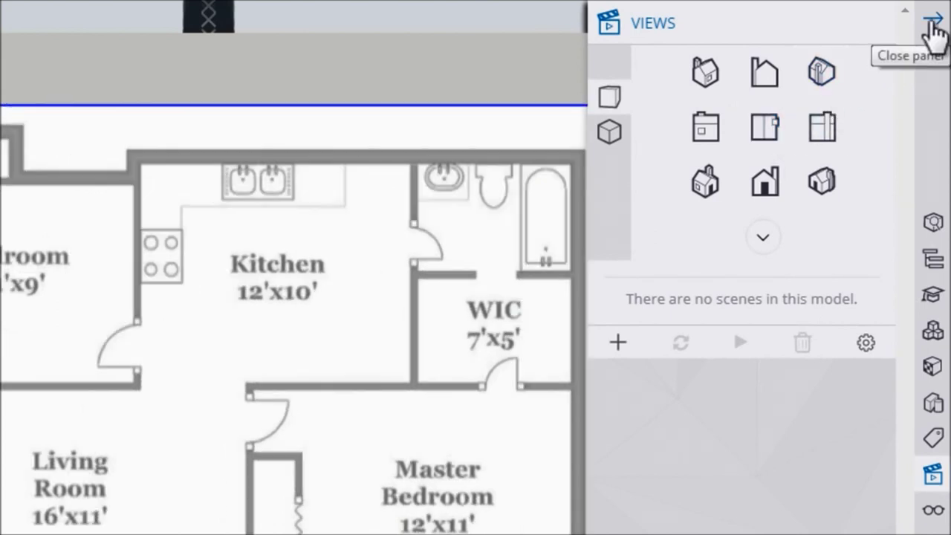
{"action": "left_click", "coordinate": [932, 24]}
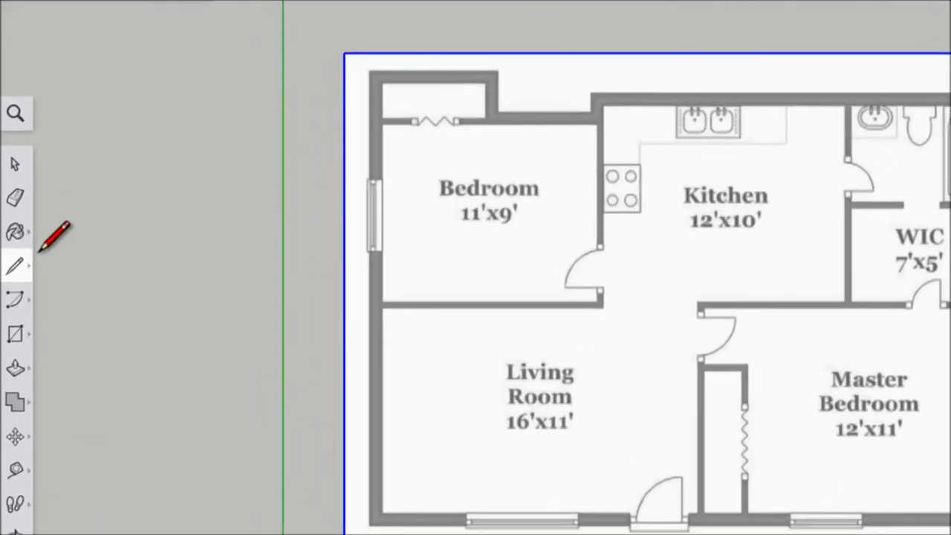
- Draw a line along the living room's outer front wall edge, from the near side of the front door to the lower-left house corner
{"action": "left_click", "coordinate": [6, 224]}
{"action": "mouse_move", "coordinate": [17, 364]}
{"action": "left_mouse_down"}
{"action": "mouse_move", "coordinate": [85, 339]}
{"action": "mouse_move", "coordinate": [88, 316]}
{"action": "left_mouse_up"}
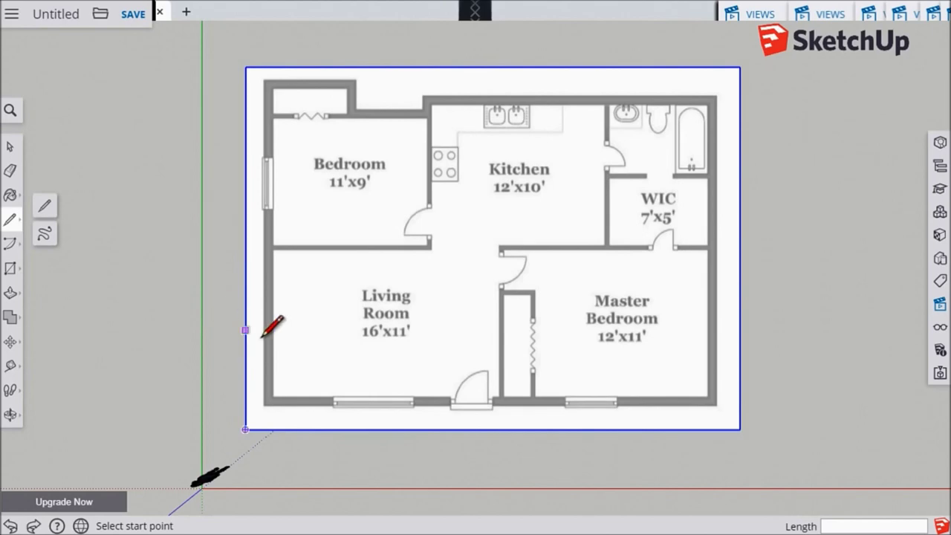
{"action": "scroll", "coordinate": [449, 405], "scroll_direction": "up", "scroll_amount": 1}
{"action": "scroll", "coordinate": [448, 406], "scroll_direction": "up", "scroll_amount": 4}
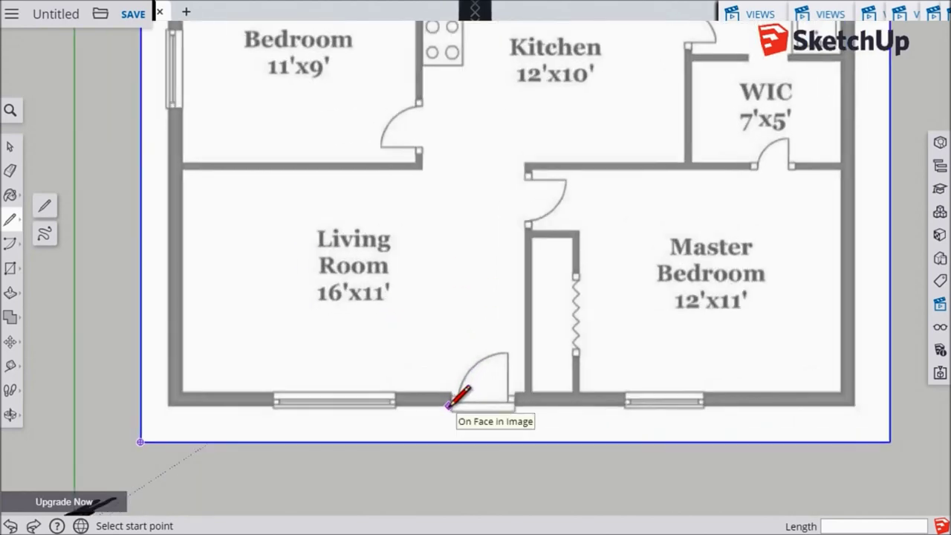
{"action": "scroll", "coordinate": [449, 405], "scroll_direction": "up", "scroll_amount": 1}
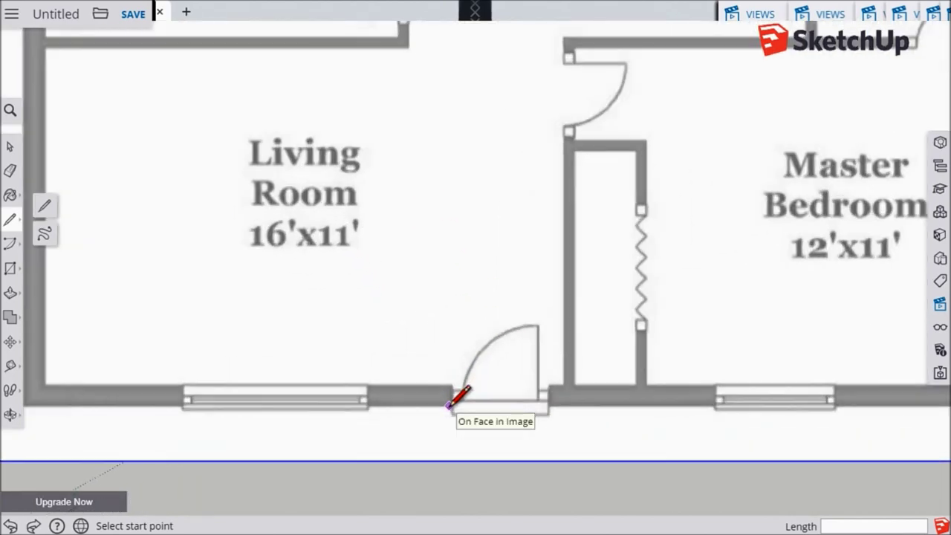
{"action": "scroll", "coordinate": [449, 405], "scroll_direction": "up", "scroll_amount": 2}
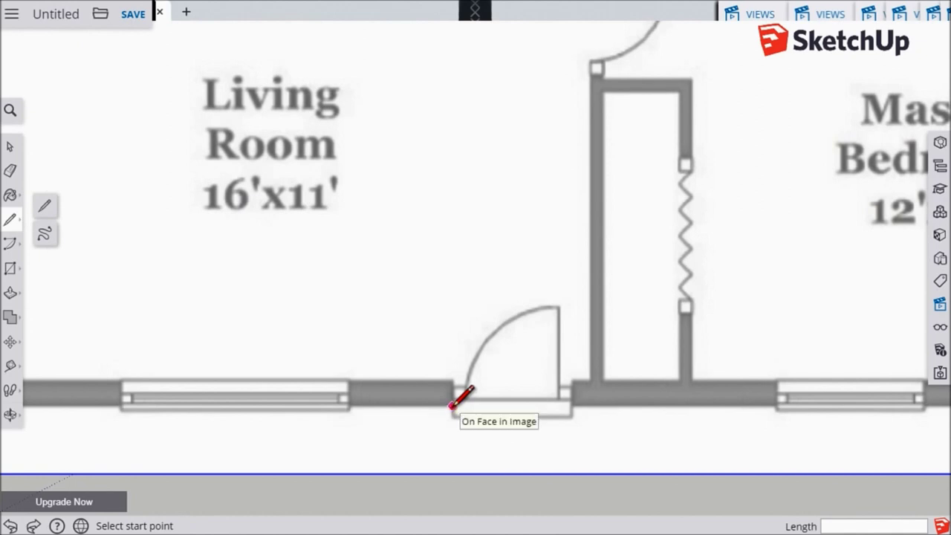
{"action": "left_click", "coordinate": [452, 405]}
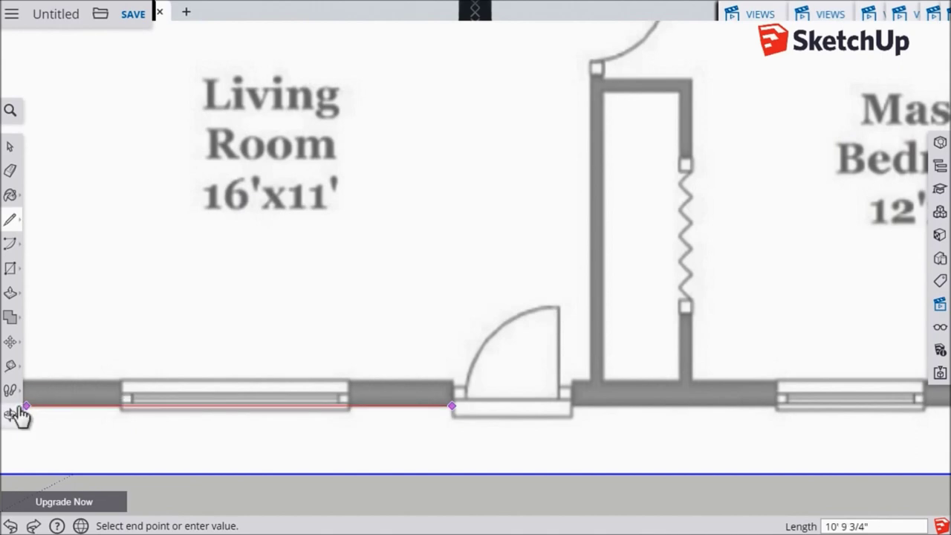
{"action": "scroll", "coordinate": [100, 387], "scroll_direction": "down", "scroll_amount": 3}
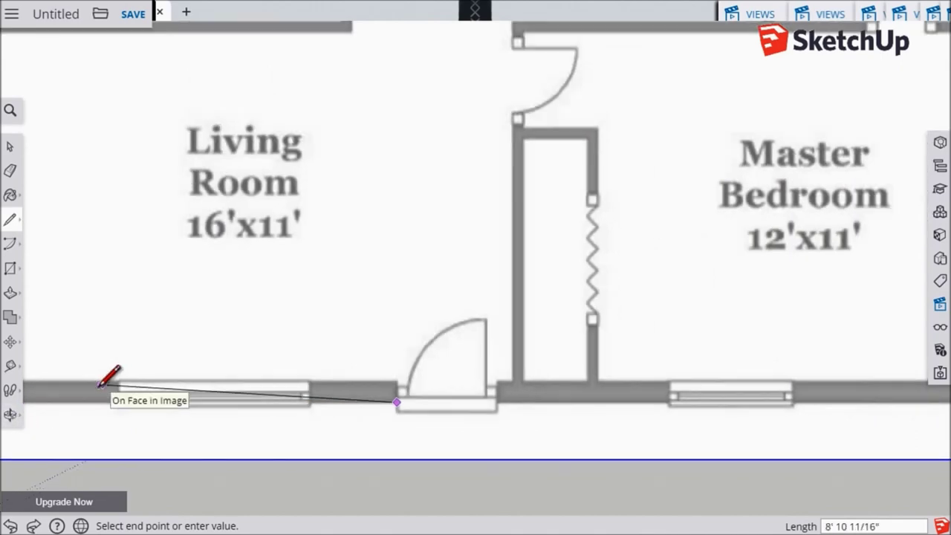
{"action": "scroll", "coordinate": [98, 388], "scroll_direction": "down", "scroll_amount": 2}
{"action": "scroll", "coordinate": [63, 393], "scroll_direction": "down", "scroll_amount": 3}
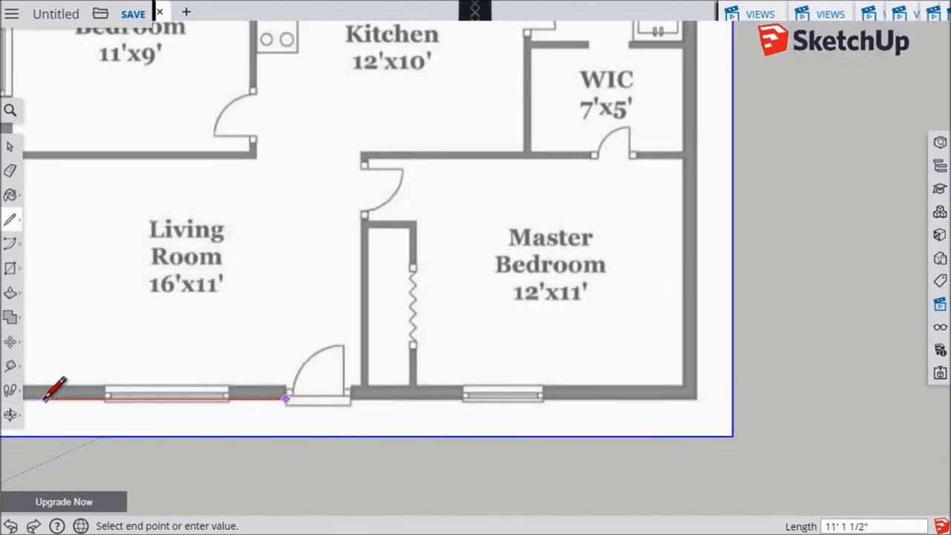
{"action": "scroll", "coordinate": [45, 397], "scroll_direction": "down", "scroll_amount": 3}
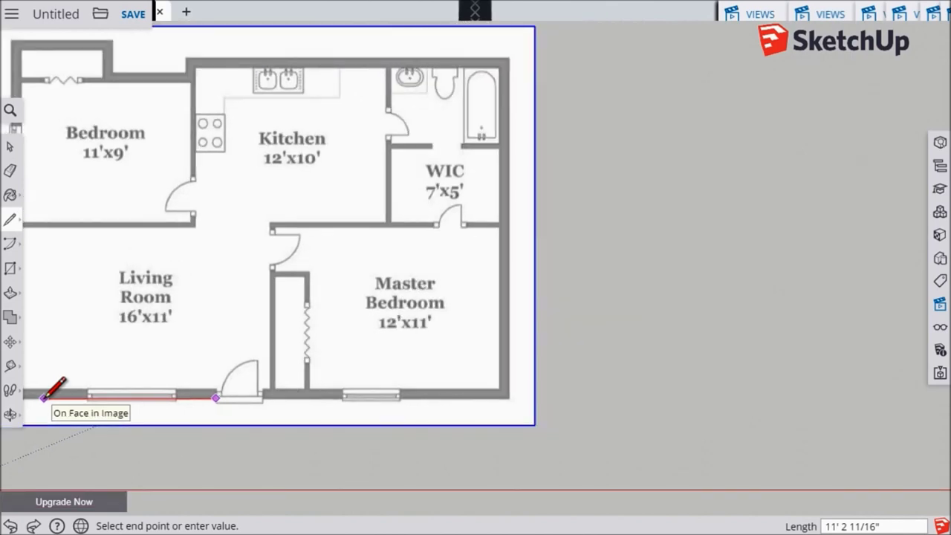
{"action": "scroll", "coordinate": [45, 397], "scroll_direction": "up", "scroll_amount": 5}
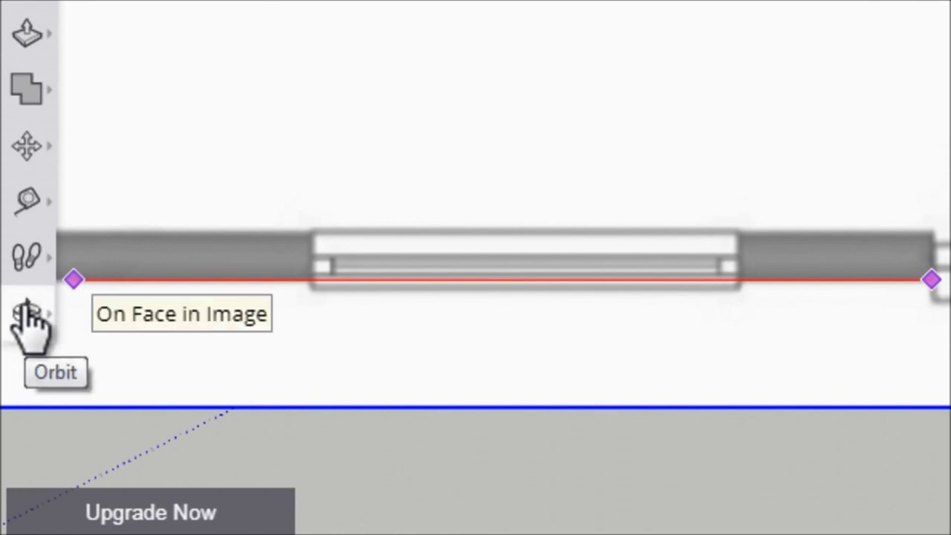
{"action": "left_click", "coordinate": [27, 311]}
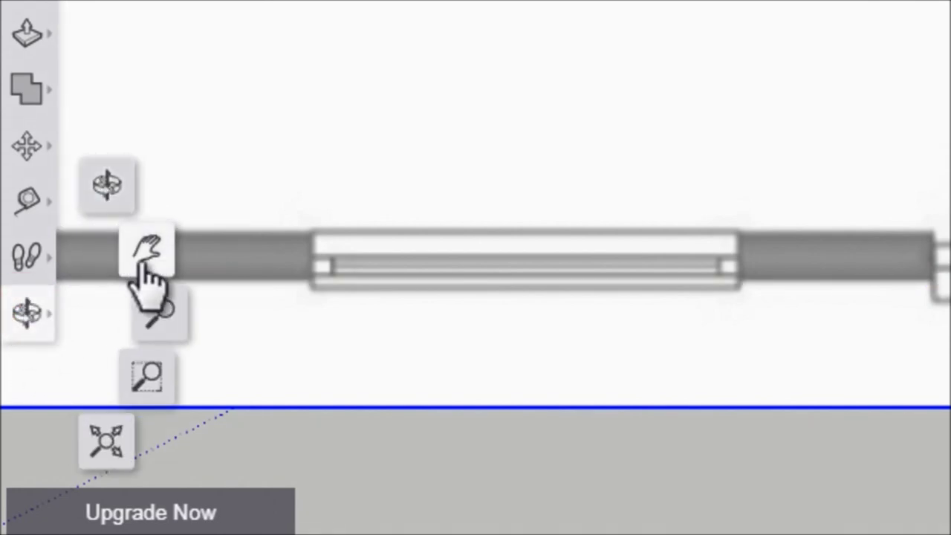
{"action": "left_click", "coordinate": [149, 249]}
{"action": "mouse_move", "coordinate": [255, 234]}
{"action": "left_mouse_down"}
{"action": "mouse_move", "coordinate": [198, 228]}
{"action": "mouse_move", "coordinate": [232, 321]}
{"action": "mouse_move", "coordinate": [402, 304]}
{"action": "mouse_move", "coordinate": [470, 304]}
{"action": "mouse_move", "coordinate": [502, 319]}
{"action": "left_mouse_up"}
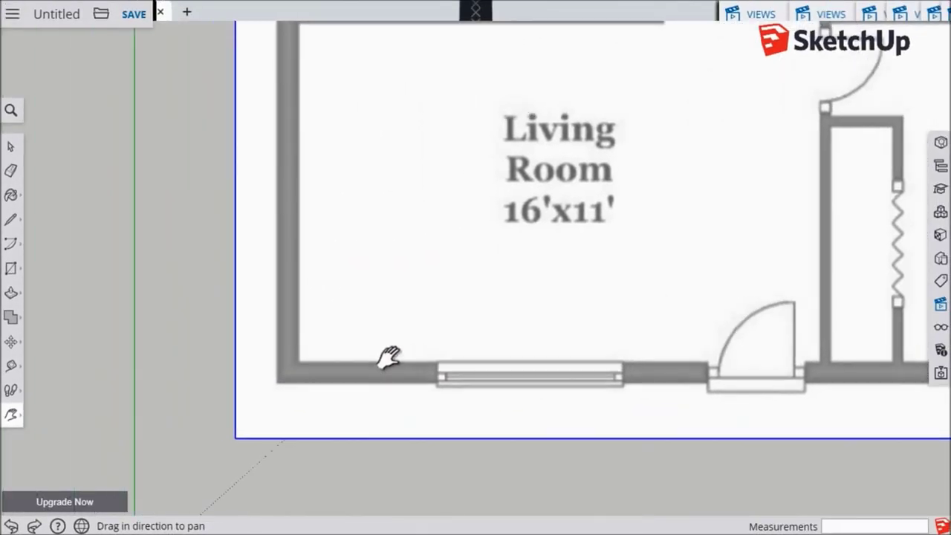
{"action": "left_click", "coordinate": [11, 222]}
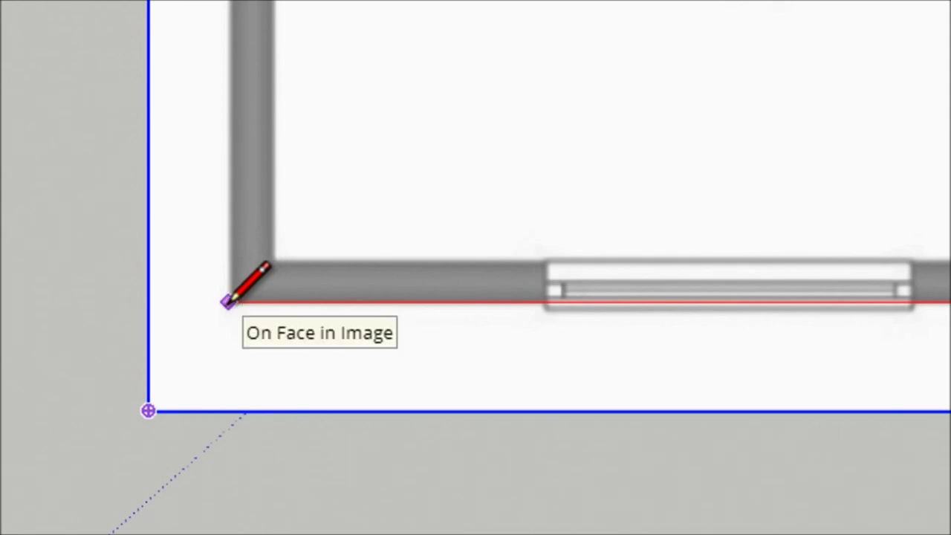
{"action": "left_click", "coordinate": [227, 301]}
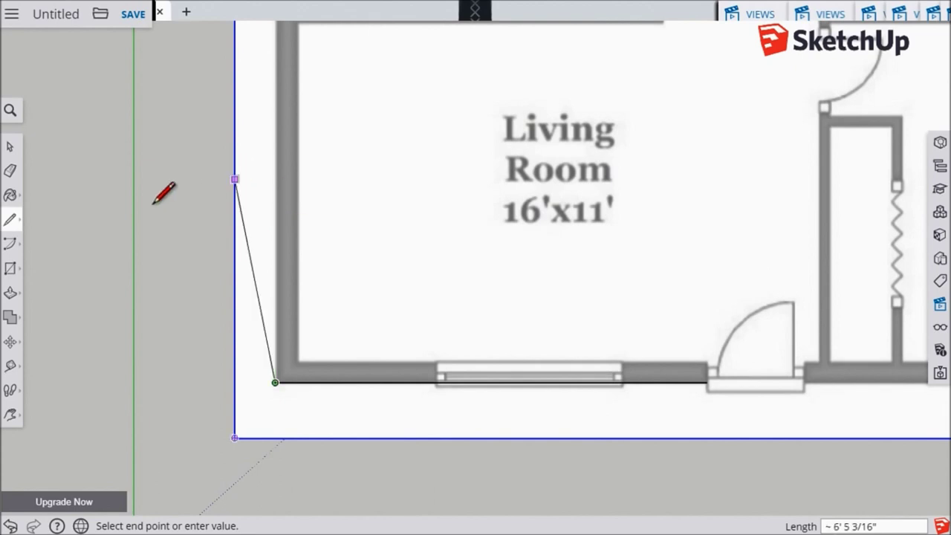
- Continue the line up the outer edge of the living room and bedroom side wall to the closet's upper-left corner
{"action": "left_click", "coordinate": [9, 416]}
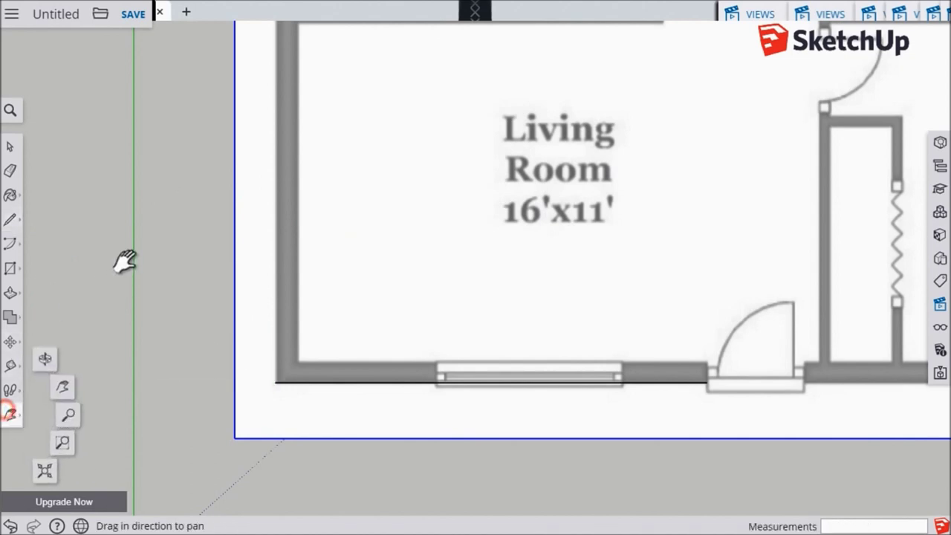
{"action": "left_click_drag", "start_coordinate": [259, 100], "coordinate": [245, 260]}
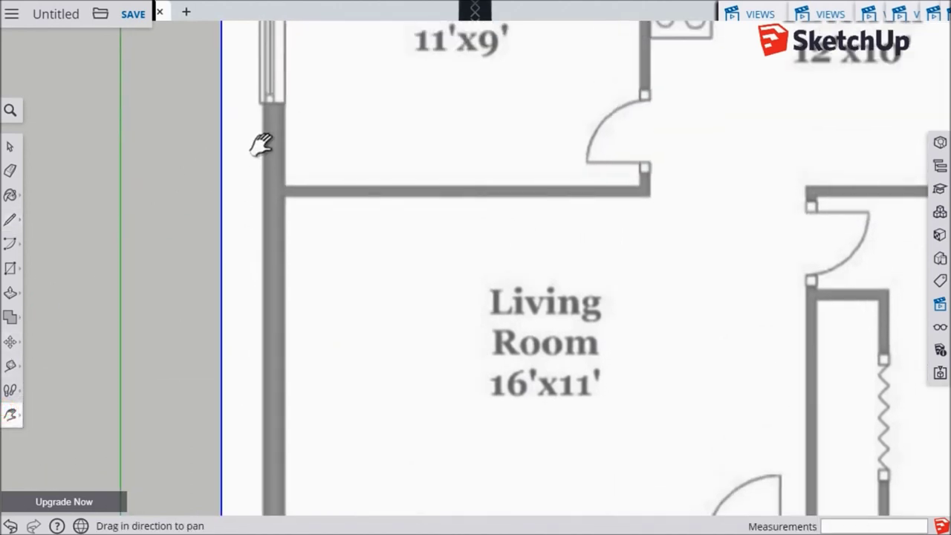
{"action": "left_click_drag", "start_coordinate": [266, 144], "coordinate": [265, 304]}
{"action": "mouse_move", "coordinate": [269, 125]}
{"action": "left_mouse_down"}
{"action": "mouse_move", "coordinate": [268, 304]}
{"action": "mouse_move", "coordinate": [282, 156]}
{"action": "mouse_move", "coordinate": [263, 185]}
{"action": "left_mouse_up"}
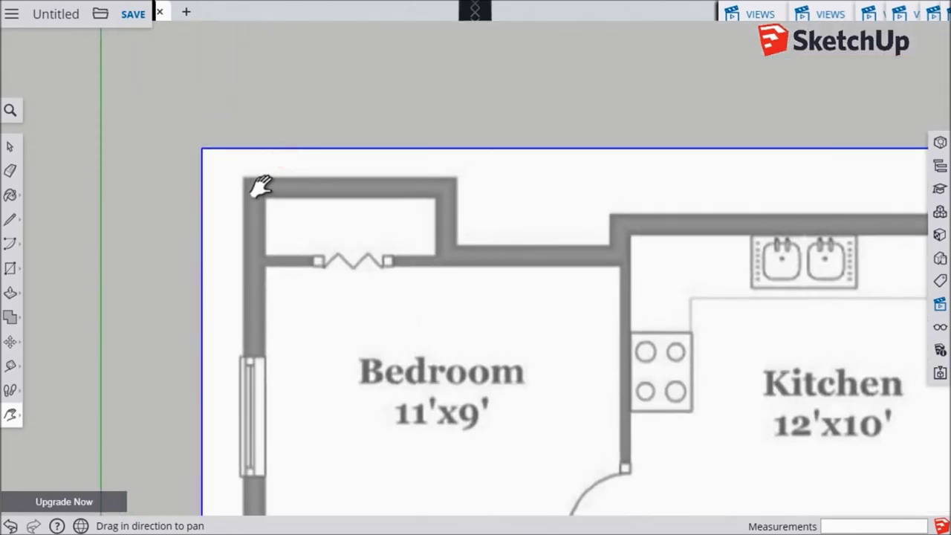
{"action": "left_click", "coordinate": [11, 223]}
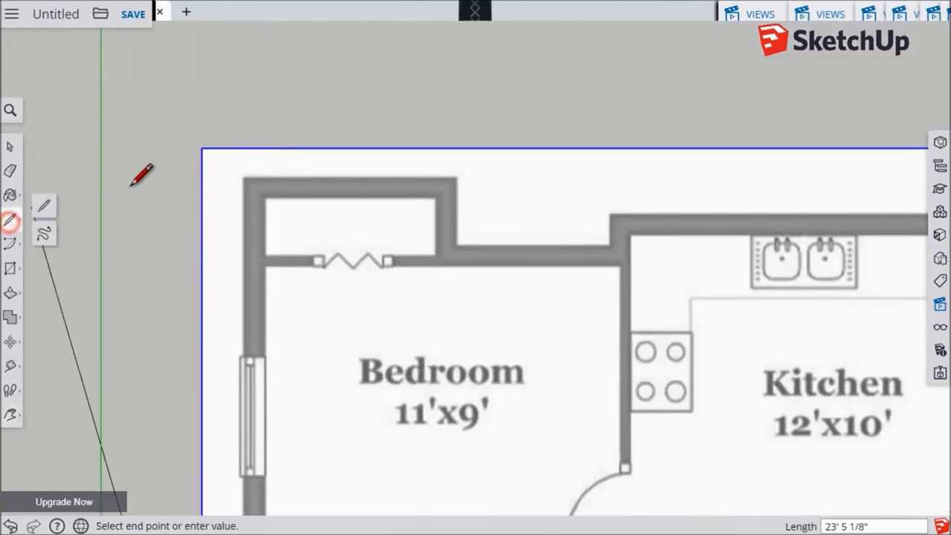
{"action": "left_click", "coordinate": [242, 176]}
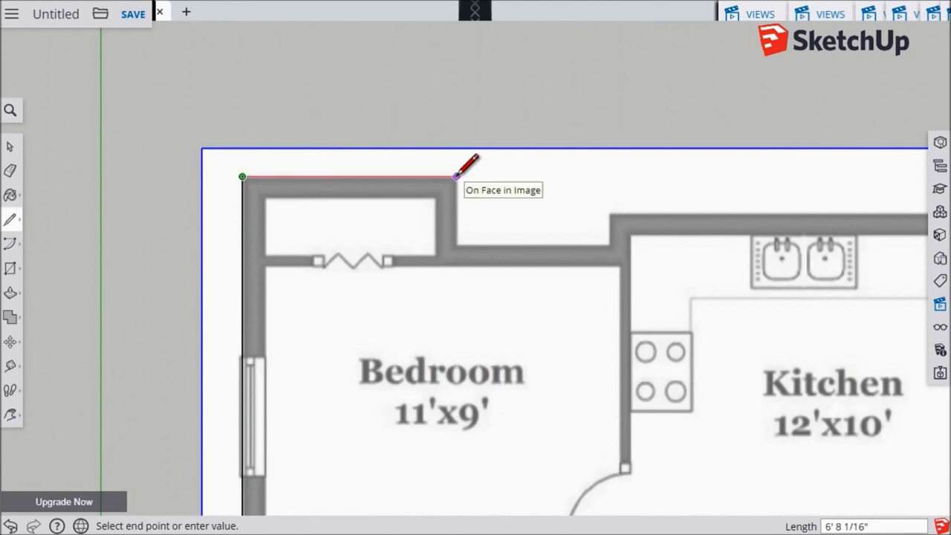
- Trace the outer edge around the bedroom closet, about 6' 8" across, then along the bedroom wall and about 11 3/4" up to the kitchen wall corner
{"action": "left_click", "coordinate": [457, 176]}
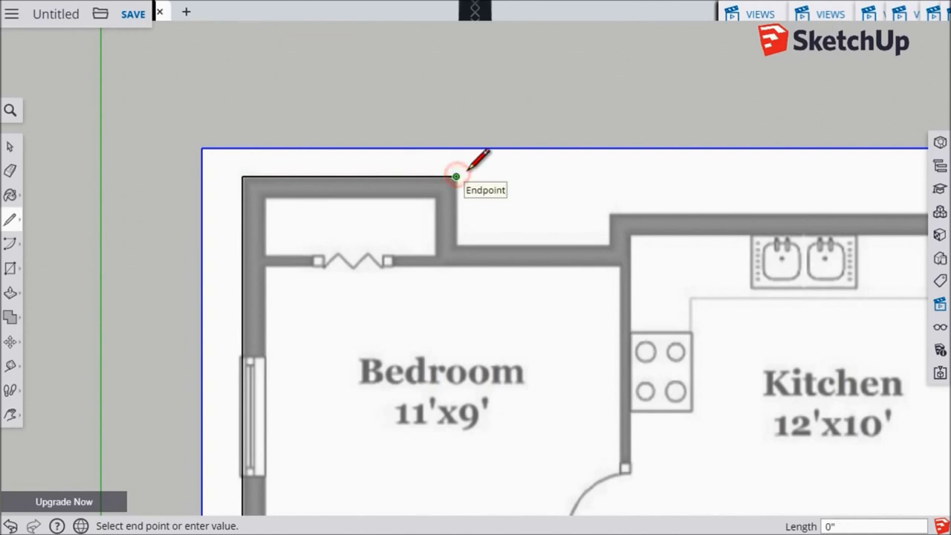
{"action": "left_click", "coordinate": [456, 243]}
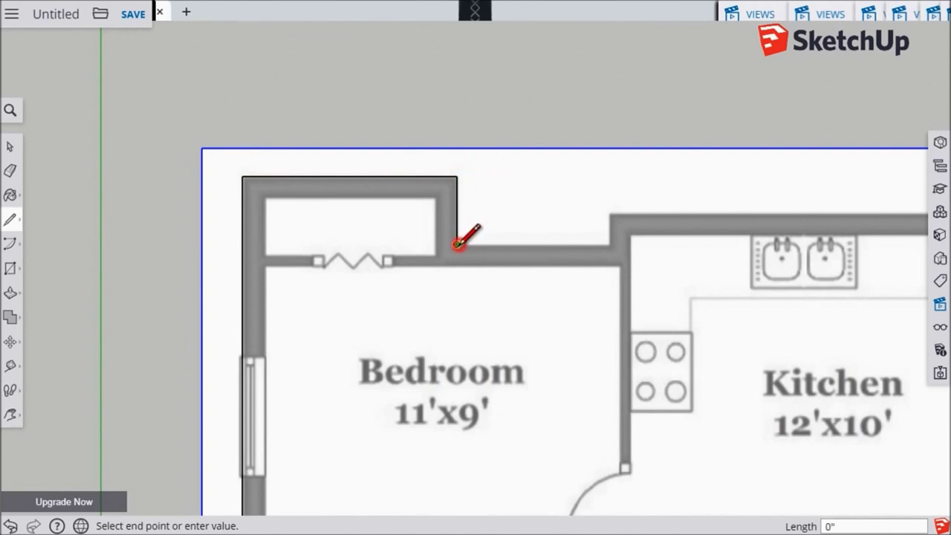
{"action": "left_click", "coordinate": [607, 244]}
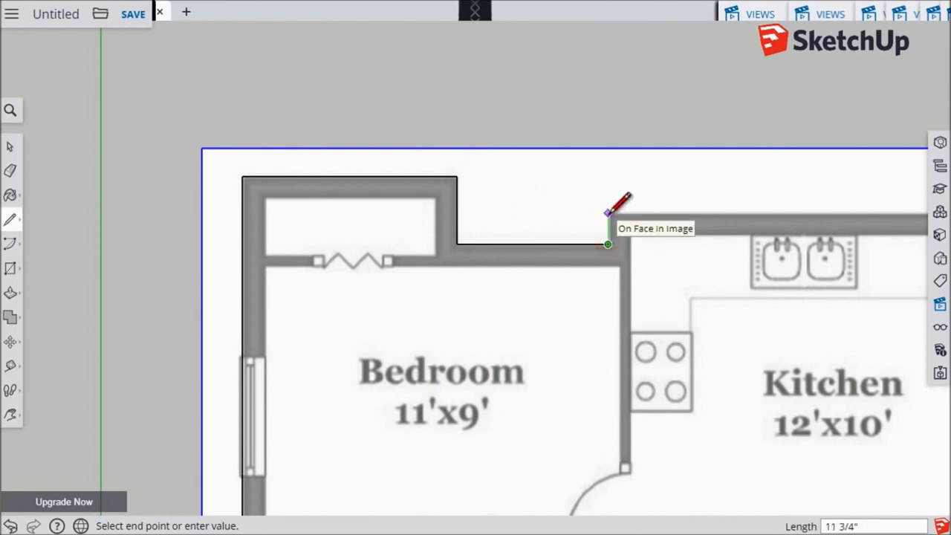
{"action": "left_click", "coordinate": [607, 213]}
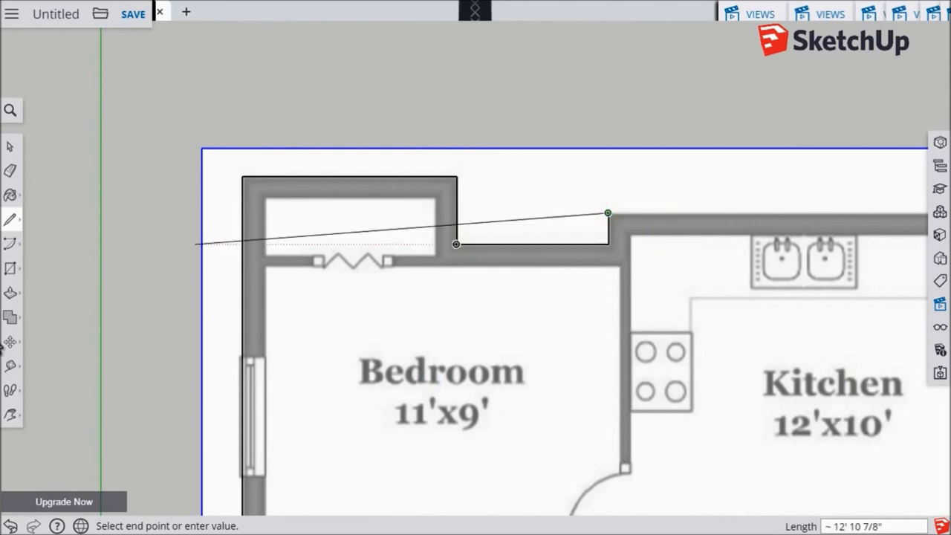
- Trace the outer edge of the kitchen and bathroom back wall, about 21' 2" long, to the upper-right house corner
{"action": "left_click", "coordinate": [11, 417]}
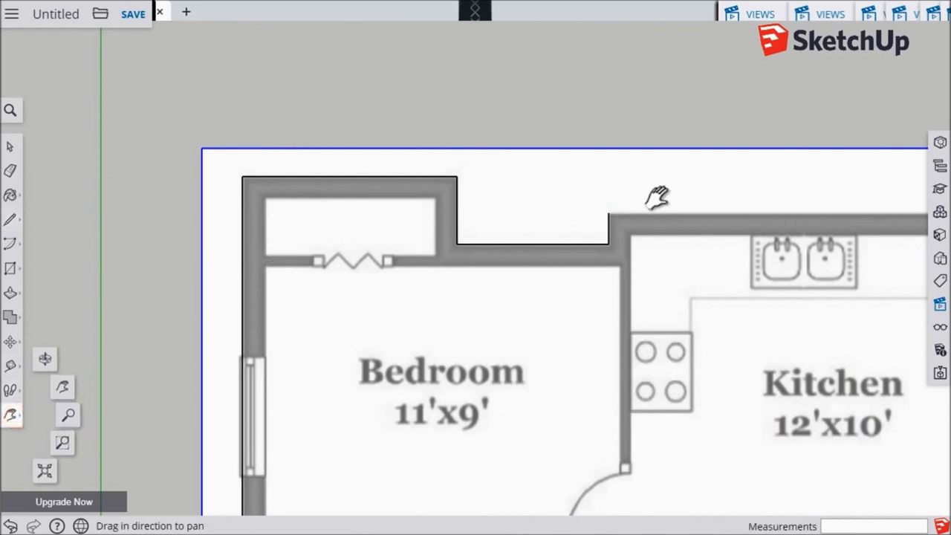
{"action": "left_click_drag", "start_coordinate": [737, 176], "coordinate": [493, 181]}
{"action": "left_click_drag", "start_coordinate": [635, 188], "coordinate": [436, 197]}
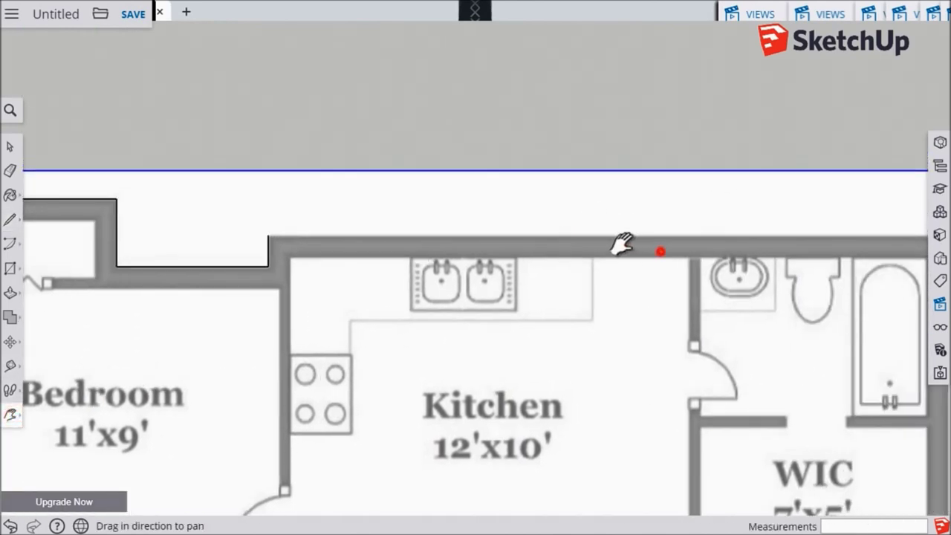
{"action": "mouse_move", "coordinate": [622, 246]}
{"action": "left_mouse_down"}
{"action": "mouse_move", "coordinate": [459, 206]}
{"action": "mouse_move", "coordinate": [461, 192]}
{"action": "left_mouse_up"}
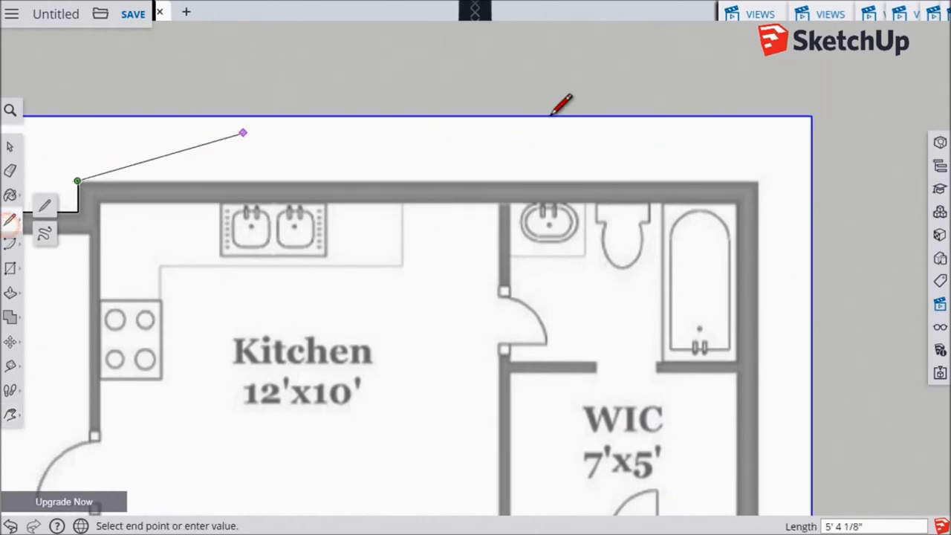
{"action": "scroll", "coordinate": [755, 180], "scroll_direction": "up", "scroll_amount": 4}
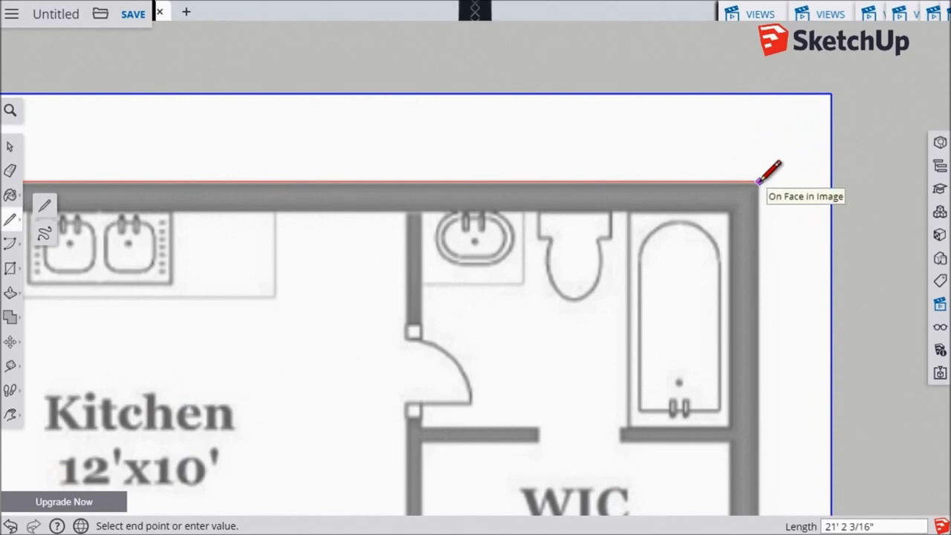
{"action": "left_click", "coordinate": [759, 180]}
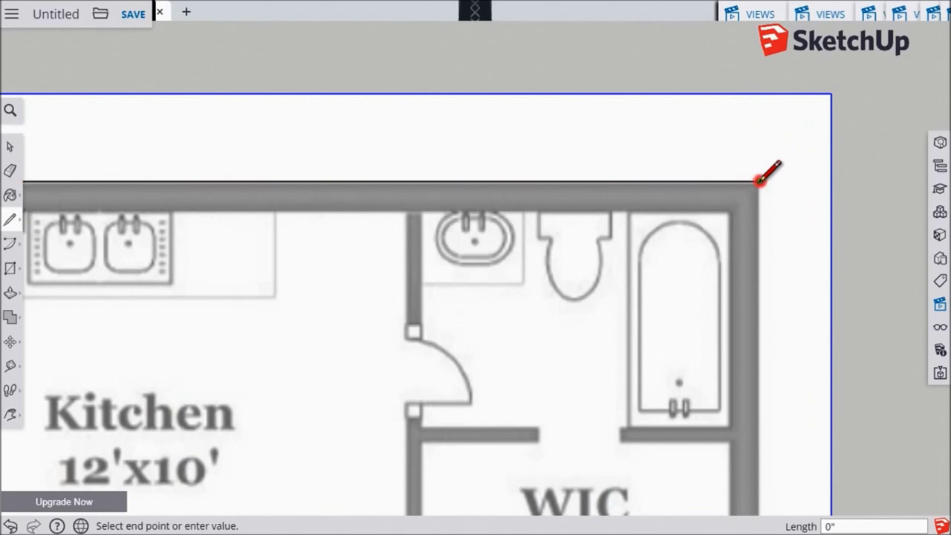
- Trace the outer side wall down to the master bedroom's lower-right corner, aligned with the existing front wall line
{"action": "left_click", "coordinate": [9, 415]}
{"action": "left_click_drag", "start_coordinate": [353, 385], "coordinate": [572, 410]}
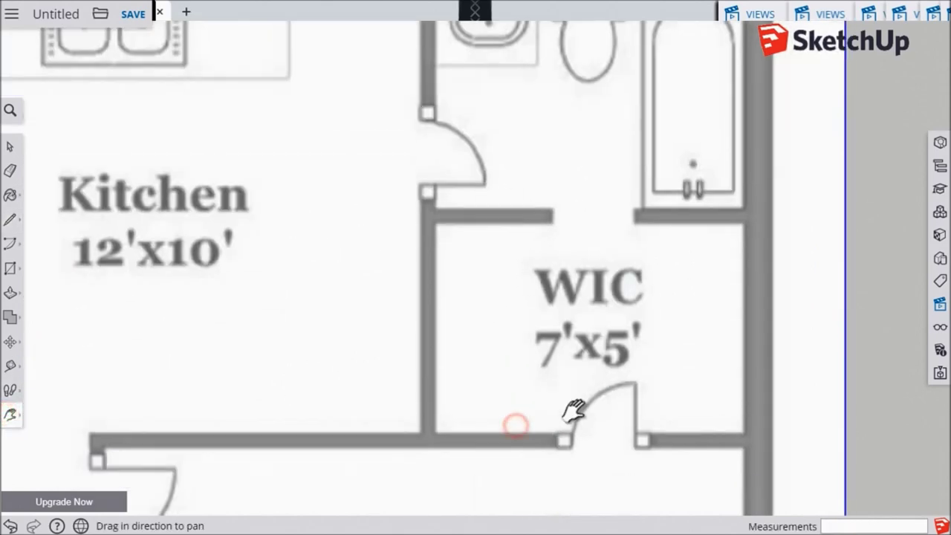
{"action": "left_click_drag", "start_coordinate": [573, 219], "coordinate": [614, 244]}
{"action": "scroll", "coordinate": [665, 334], "scroll_direction": "down", "scroll_amount": 5}
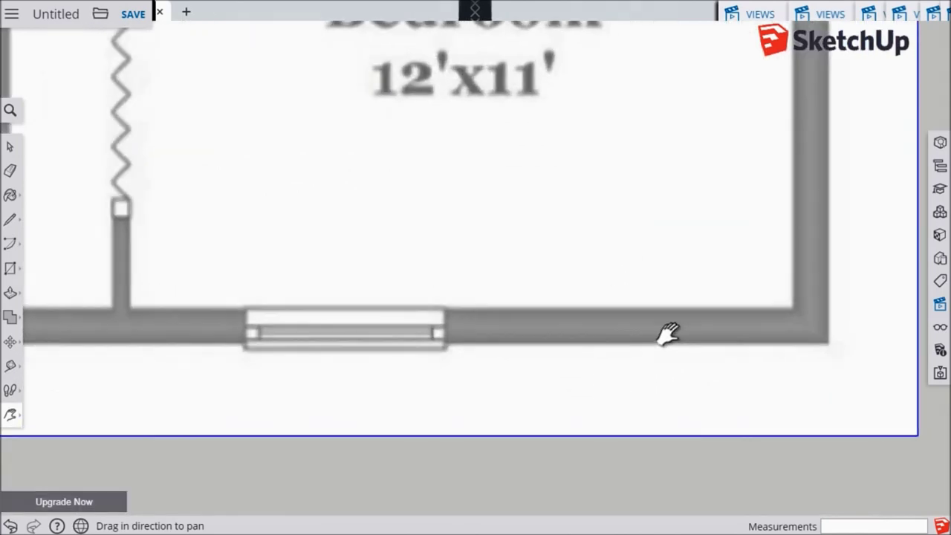
{"action": "key", "text": "o"}
{"action": "left_click_drag", "start_coordinate": [600, 307], "coordinate": [611, 306], "text": "shift"}
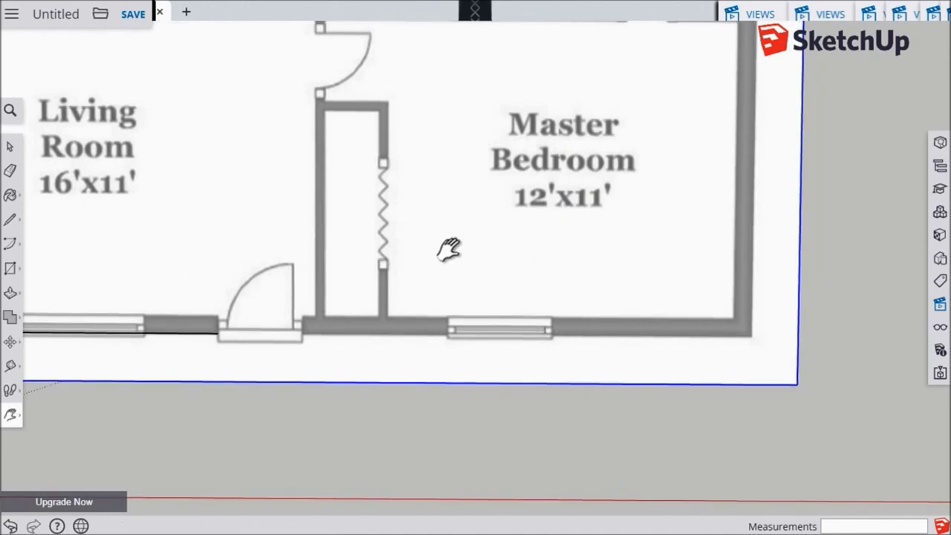
{"action": "left_click", "coordinate": [11, 221]}
{"action": "left_click", "coordinate": [420, 178]}
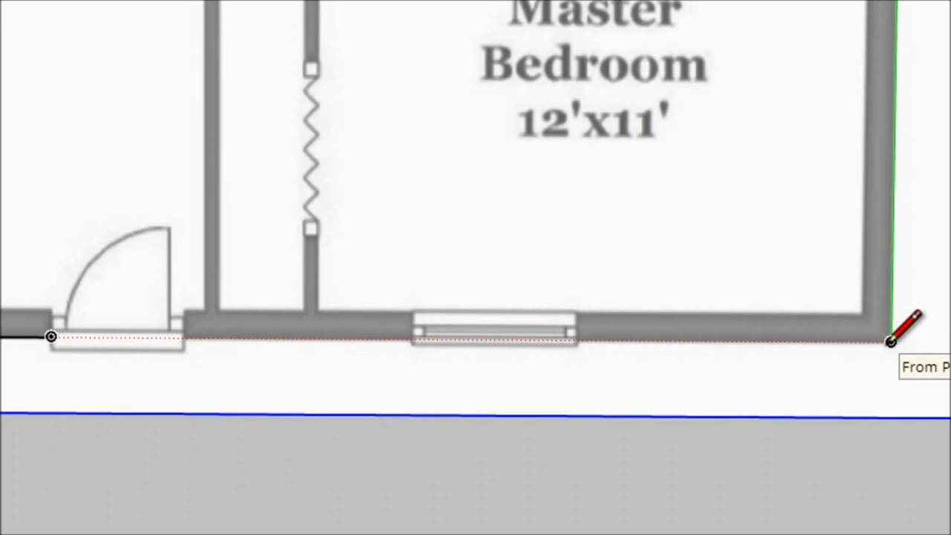
{"action": "left_click", "coordinate": [890, 341]}
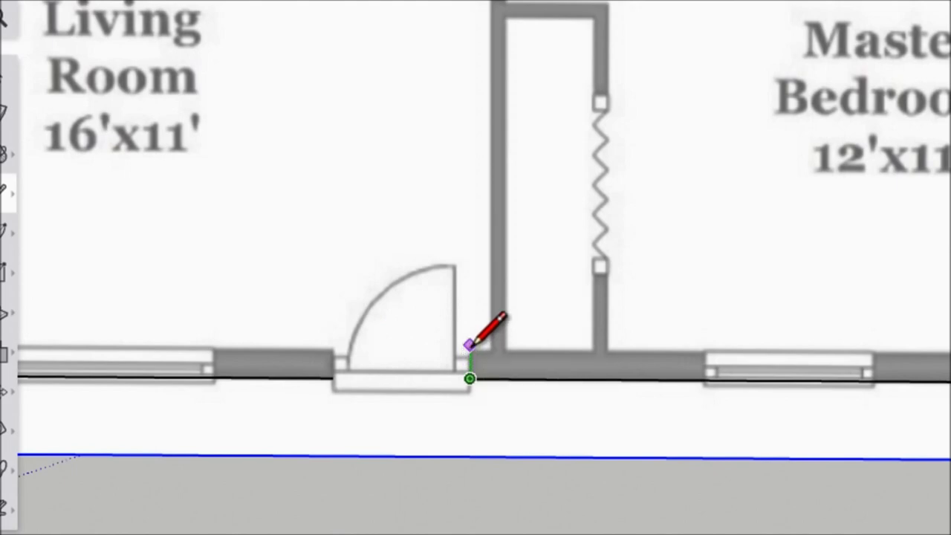
- Trace the wall end beside the front door, then the living-room face of the closet wall up to its end at the master bedroom doorway
{"action": "scroll", "coordinate": [469, 347], "scroll_direction": "down", "scroll_amount": 2}
{"action": "scroll", "coordinate": [467, 351], "scroll_direction": "up", "scroll_amount": 2}
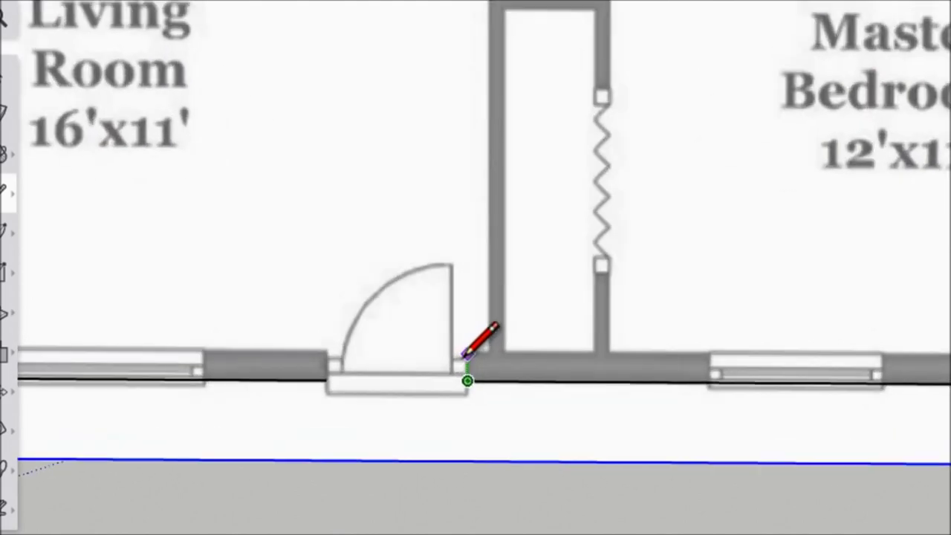
{"action": "scroll", "coordinate": [467, 350], "scroll_direction": "up", "scroll_amount": 3}
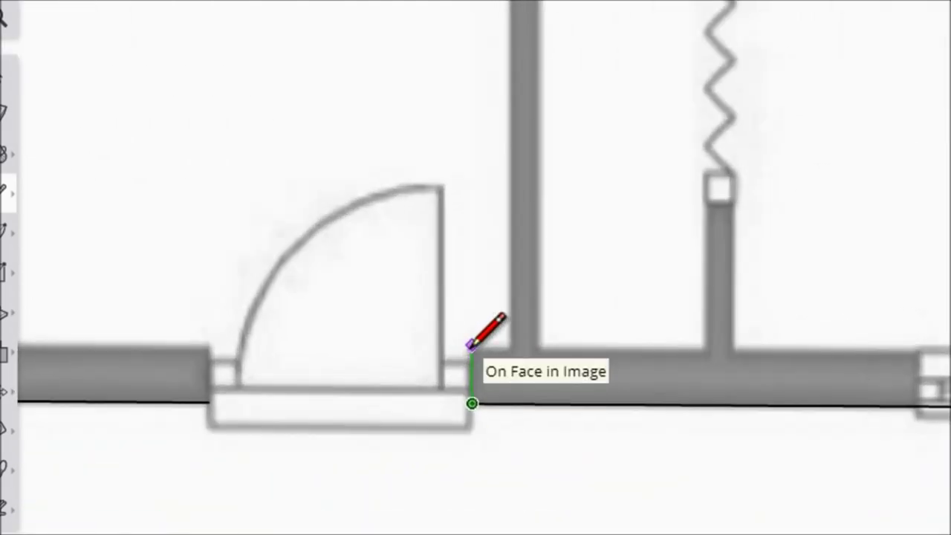
{"action": "left_click", "coordinate": [472, 344]}
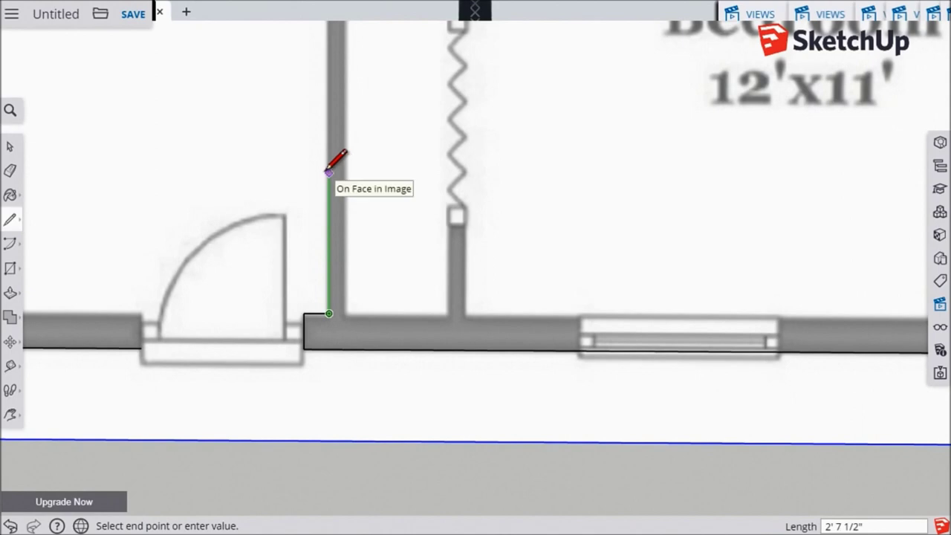
{"action": "middle_click_drag", "start_coordinate": [330, 182], "coordinate": [229, 389], "text": "shift"}
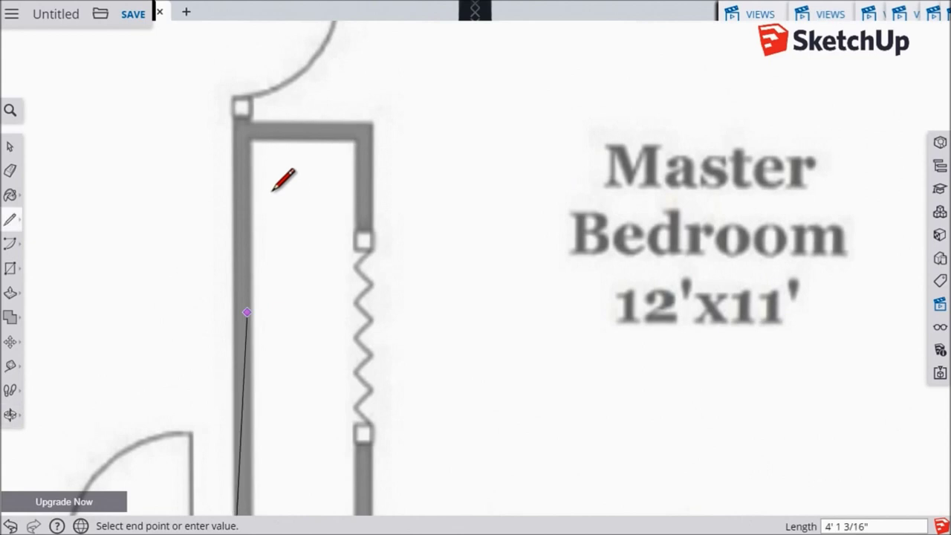
{"action": "left_click", "coordinate": [234, 112]}
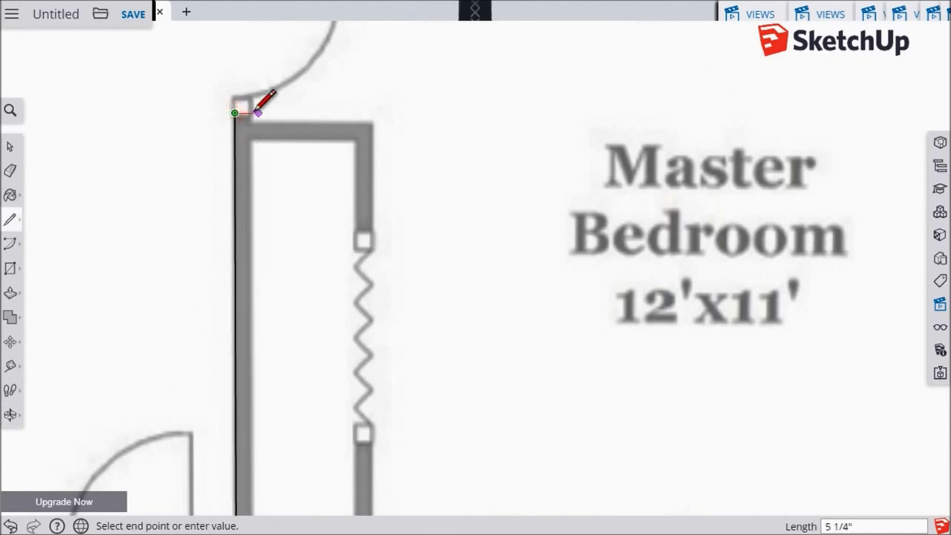
{"action": "left_click", "coordinate": [252, 113]}
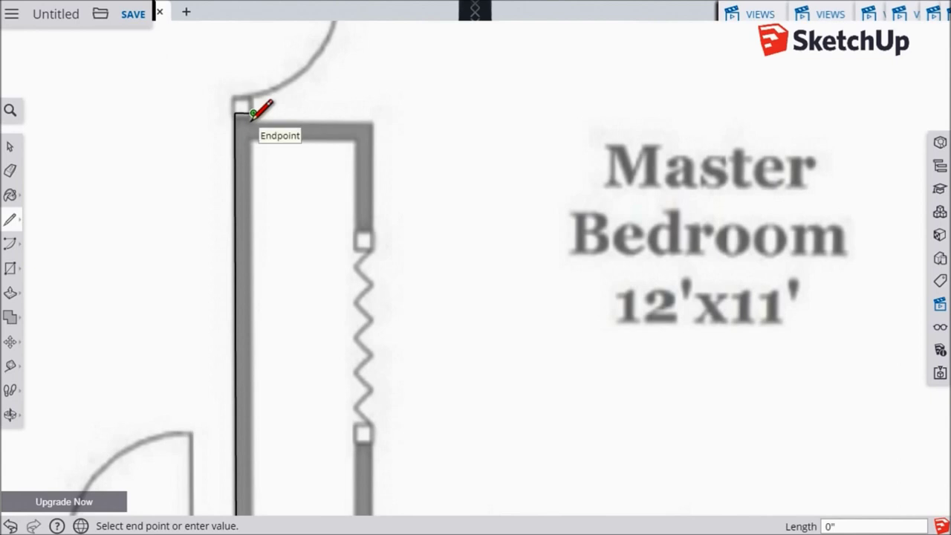
- Trace the outside of the master bedroom closet's upper wall and short side wall down to the folding door, capping the wall end
{"action": "scroll", "coordinate": [252, 112], "scroll_direction": "up", "scroll_amount": 4}
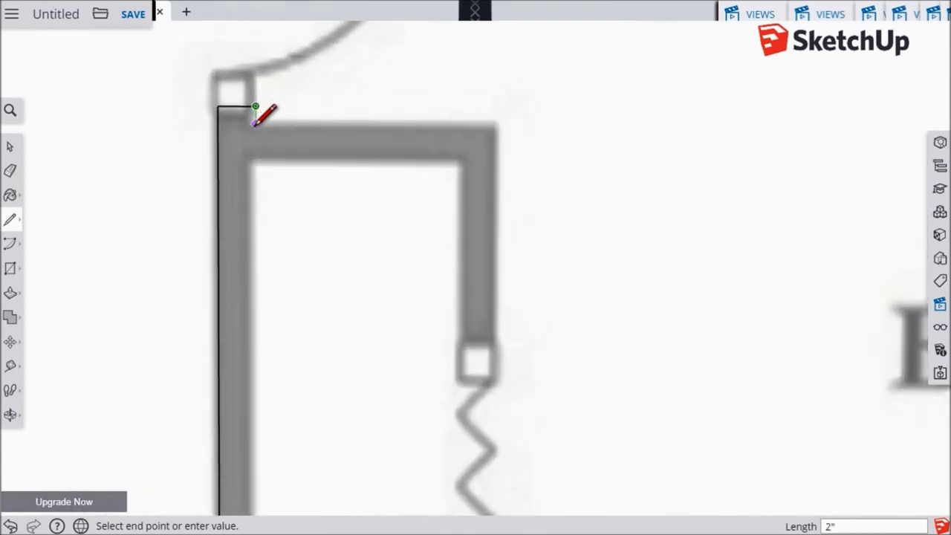
{"action": "left_click", "coordinate": [255, 123]}
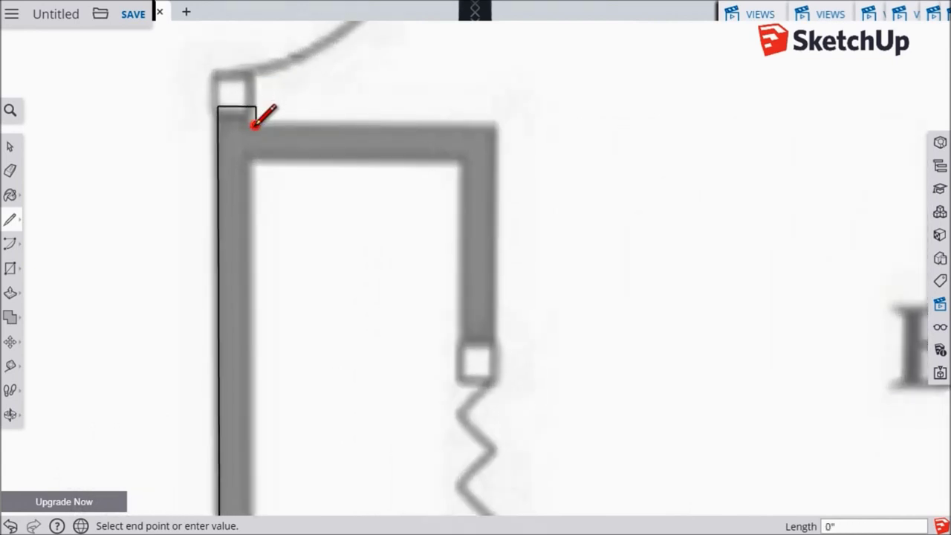
{"action": "left_click", "coordinate": [496, 125]}
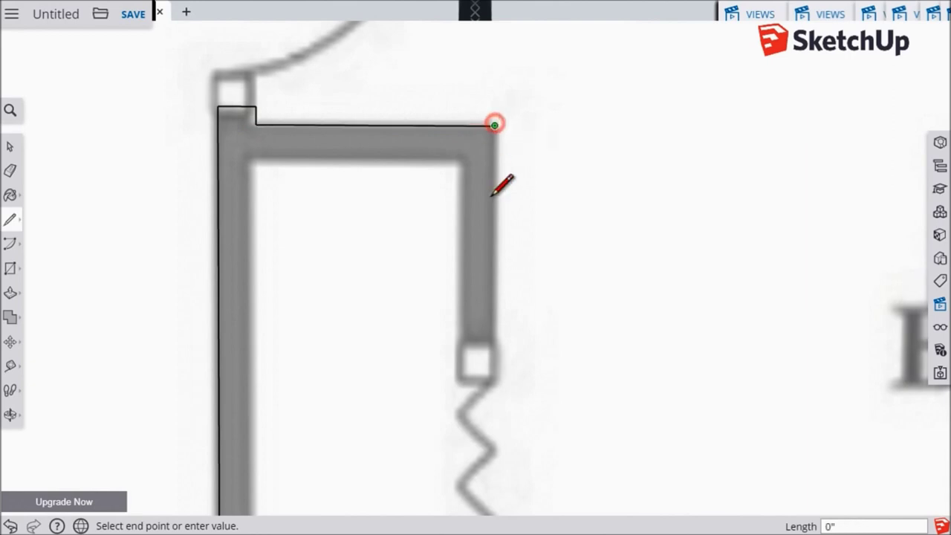
{"action": "left_click", "coordinate": [494, 341]}
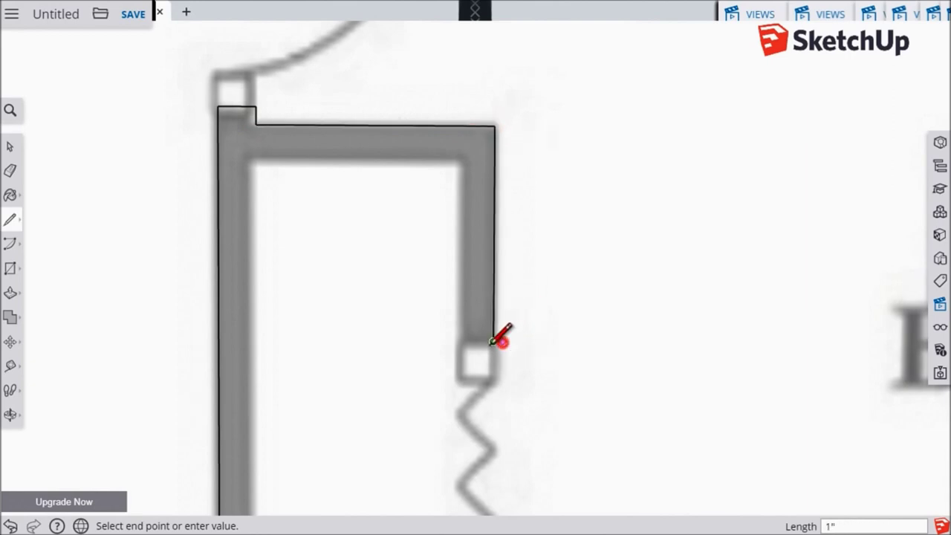
{"action": "left_click", "coordinate": [459, 342]}
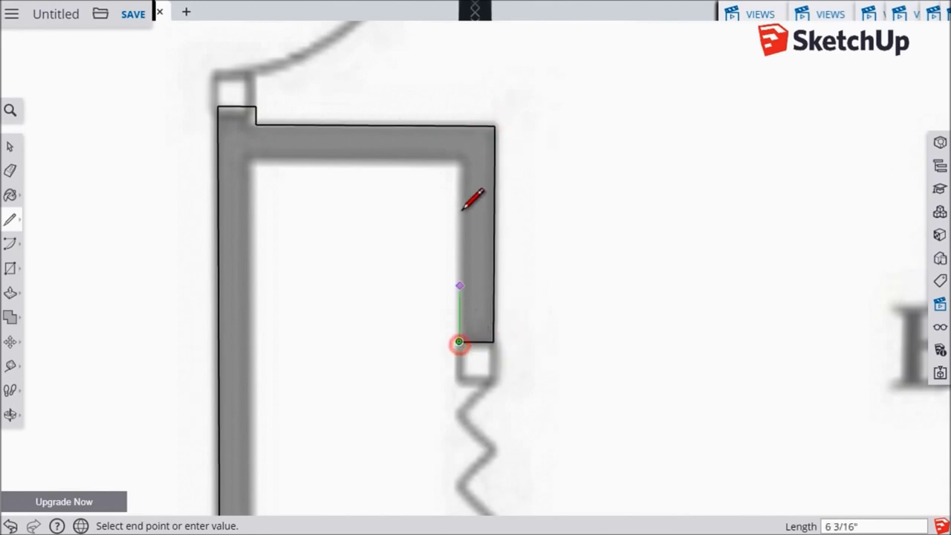
- Trace the inner faces of the master bedroom closet along its short side, upper wall and long wall down to the front wall
{"action": "left_click", "coordinate": [460, 165]}
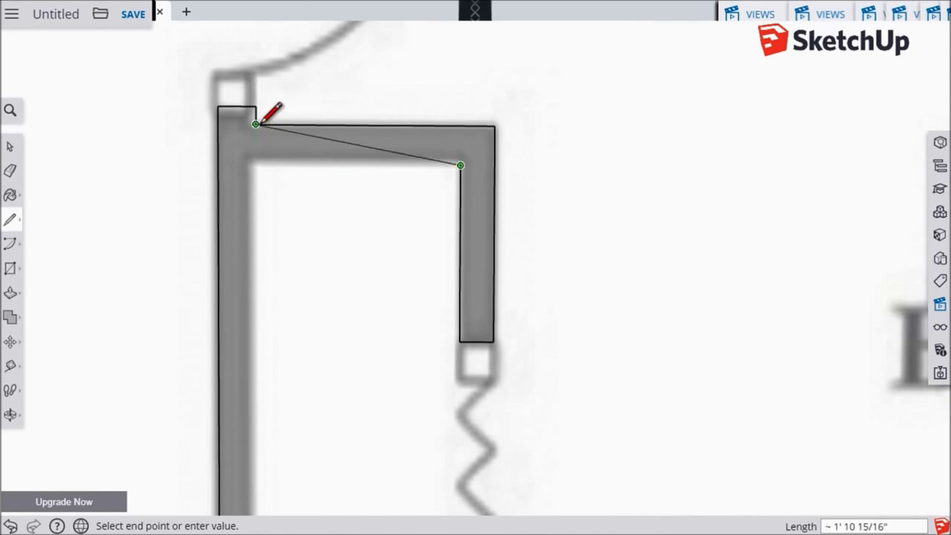
{"action": "left_click", "coordinate": [255, 164]}
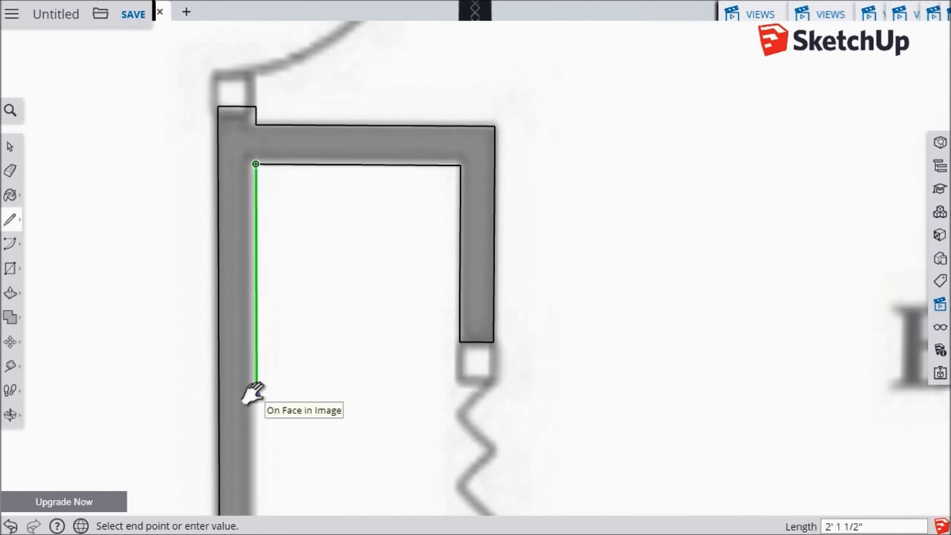
{"action": "mouse_move", "coordinate": [250, 392]}
{"action": "middle_mouse_down", "text": "shift"}
{"action": "mouse_move", "coordinate": [268, 263]}
{"action": "mouse_move", "coordinate": [252, 173]}
{"action": "middle_mouse_up", "text": "shift"}
{"action": "scroll", "coordinate": [276, 307], "scroll_direction": "up", "scroll_amount": 2}
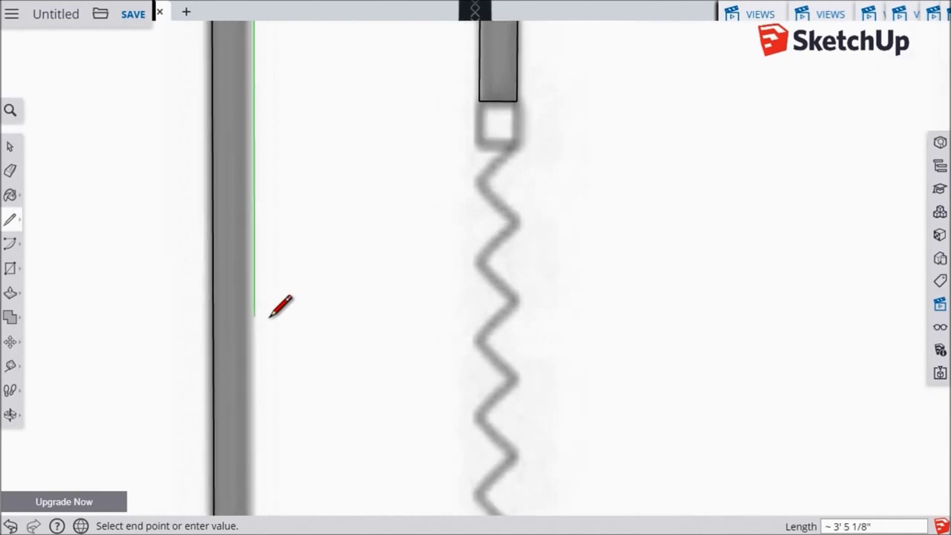
{"action": "scroll", "coordinate": [276, 307], "scroll_direction": "down", "scroll_amount": 3}
{"action": "mouse_move", "coordinate": [249, 387]}
{"action": "middle_mouse_down", "text": "shift"}
{"action": "mouse_move", "coordinate": [244, 218]}
{"action": "mouse_move", "coordinate": [263, 261]}
{"action": "middle_mouse_up", "text": "shift"}
{"action": "scroll", "coordinate": [269, 334], "scroll_direction": "up", "scroll_amount": 2}
{"action": "scroll", "coordinate": [260, 429], "scroll_direction": "down", "scroll_amount": 1}
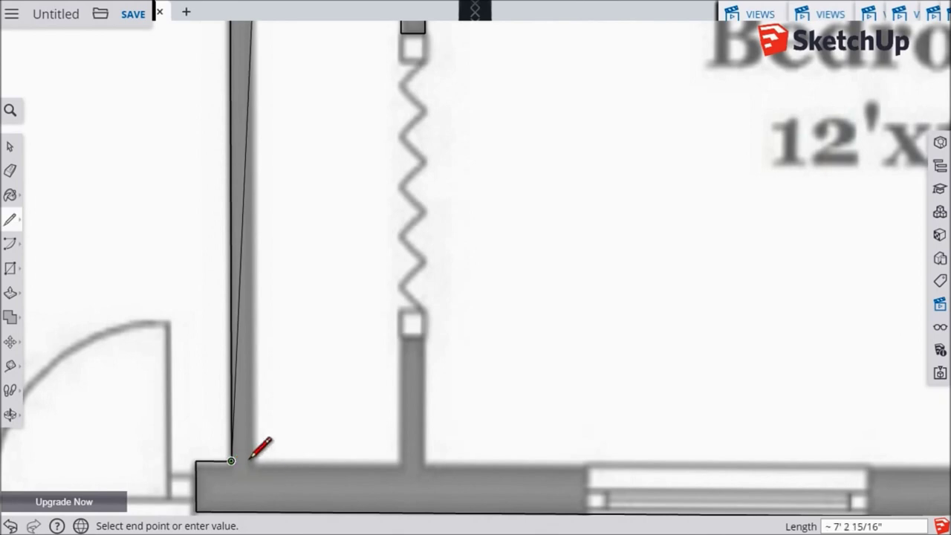
{"action": "left_click", "coordinate": [255, 459]}
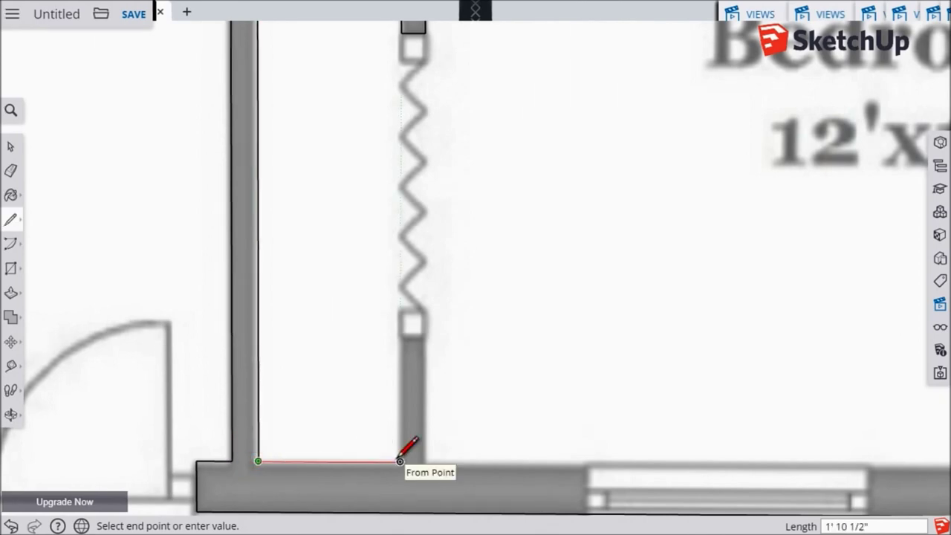
- Trace the closet's front wall face, about 1' 10 1/2" long, and the stub wall below the folding door
{"action": "left_click", "coordinate": [400, 462]}
{"action": "left_click", "coordinate": [400, 340]}
{"action": "left_click", "coordinate": [425, 340]}
{"action": "left_click", "coordinate": [425, 462]}
- Trace the inner face of the master bedroom's front wall and outer side wall up to the walk-in closet partition
{"action": "middle_click_drag", "start_coordinate": [425, 461], "coordinate": [620, 329], "text": "shift"}
{"action": "left_click", "coordinate": [609, 343]}
{"action": "middle_click_drag", "start_coordinate": [591, 176], "coordinate": [484, 220], "text": "shift"}
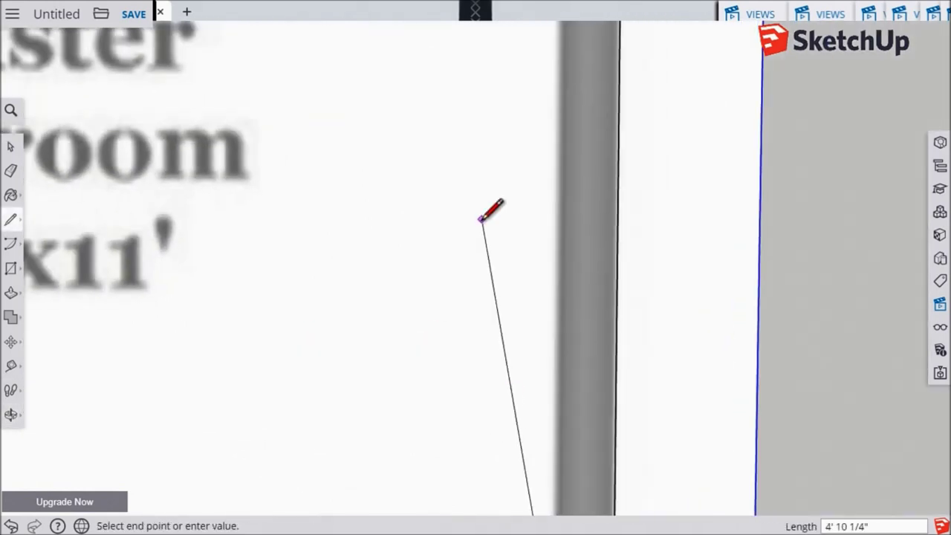
{"action": "scroll", "coordinate": [516, 214], "scroll_direction": "down", "scroll_amount": 3}
{"action": "left_click", "coordinate": [537, 177]}
- Trace the two stub walls at the side wall, about 2' 1 5/8" beside the WIC door and the one below the bathtub
{"action": "left_click", "coordinate": [447, 177]}
{"action": "left_click", "coordinate": [448, 163]}
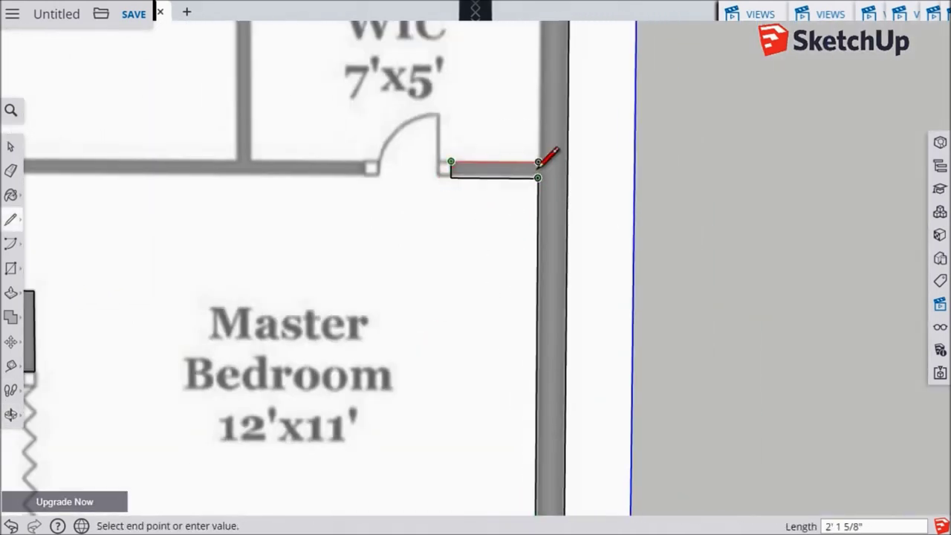
{"action": "left_click", "coordinate": [537, 163]}
{"action": "middle_click_drag", "start_coordinate": [537, 164], "coordinate": [557, 336], "text": "shift"}
{"action": "left_click", "coordinate": [537, 156]}
{"action": "left_click", "coordinate": [439, 154]}
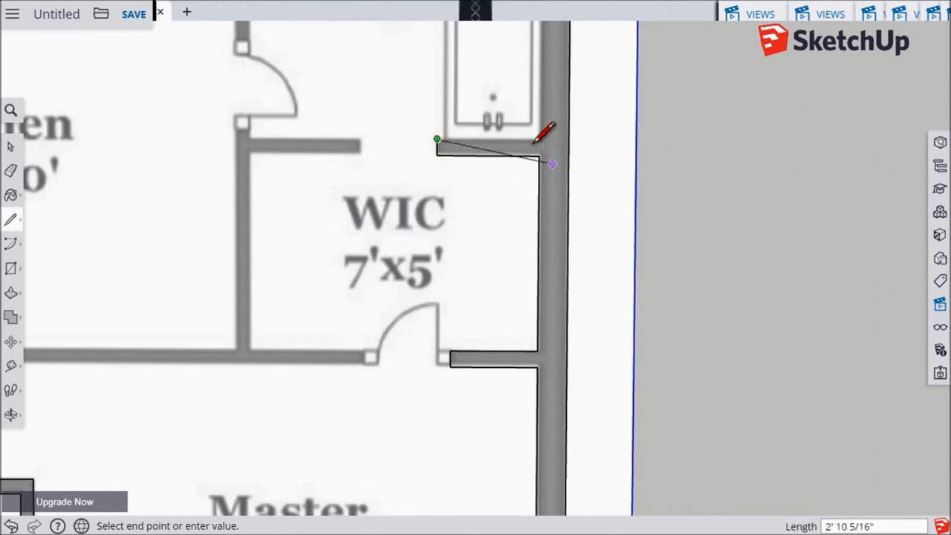
{"action": "left_click", "coordinate": [541, 142]}
- Trace the inner face of the bathroom side wall and the back wall across to the kitchen corner beside the bedroom
{"action": "middle_click_drag", "start_coordinate": [546, 132], "coordinate": [514, 312], "text": "shift"}
{"action": "middle_click_drag", "start_coordinate": [620, 149], "coordinate": [481, 148], "text": "shift"}
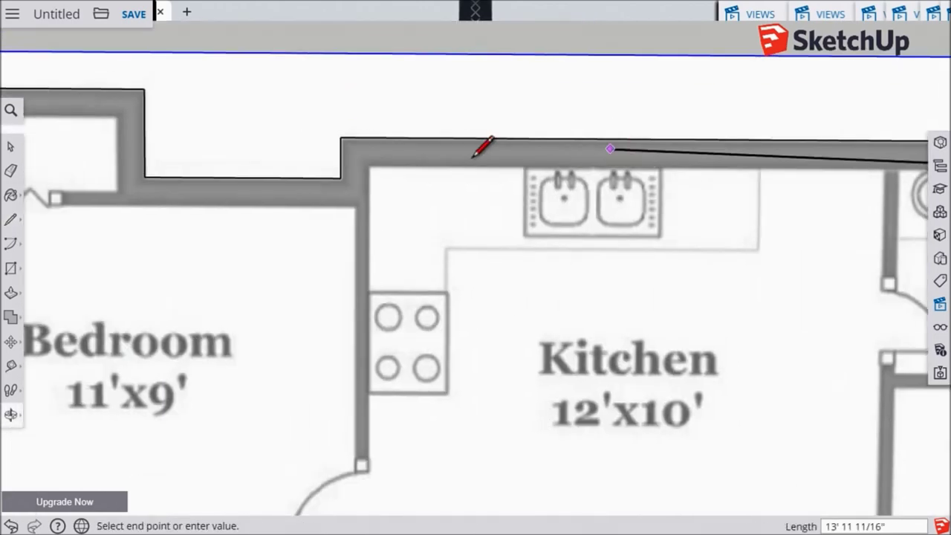
{"action": "left_click", "coordinate": [369, 168]}
- Trace both faces of the partition between kitchen and bedroom, about 6' 2" long on the bedroom side, capping its end at the doorway
{"action": "middle_click_drag", "start_coordinate": [386, 472], "coordinate": [416, 272], "text": "shift"}
{"action": "left_click", "coordinate": [390, 258]}
{"action": "middle_click_drag", "start_coordinate": [397, 23], "coordinate": [438, 223], "text": "shift"}
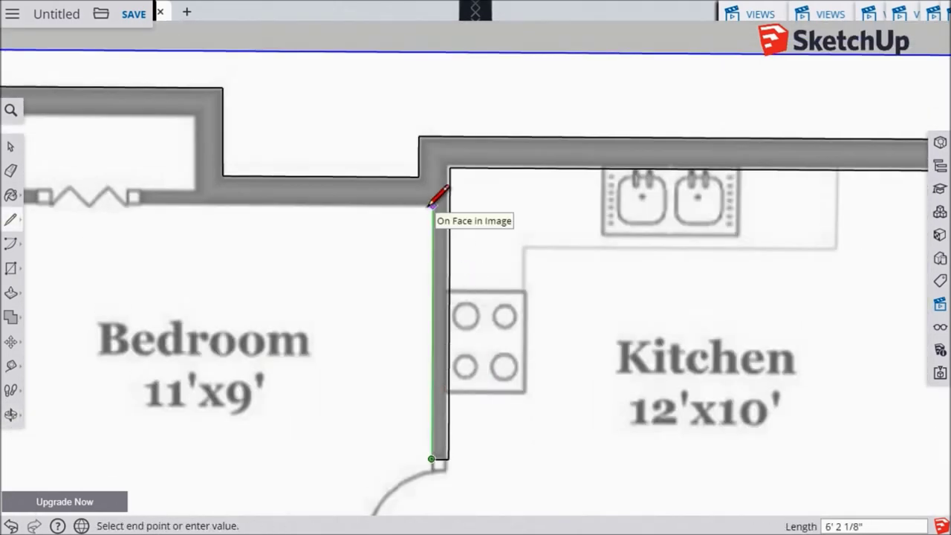
{"action": "left_click", "coordinate": [434, 205]}
- Trace the bedroom's upper wall face, the inside of its closet and the stub walls on both sides of the folding door
{"action": "left_click", "coordinate": [191, 192]}
{"action": "left_click", "coordinate": [191, 116]}
{"action": "middle_click_drag", "start_coordinate": [191, 116], "coordinate": [465, 128], "text": "shift"}
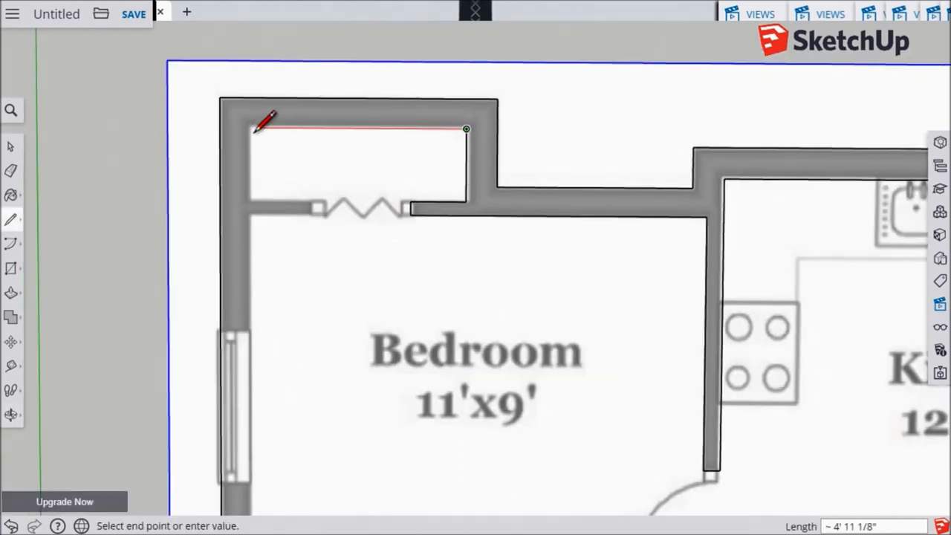
{"action": "left_click", "coordinate": [252, 128]}
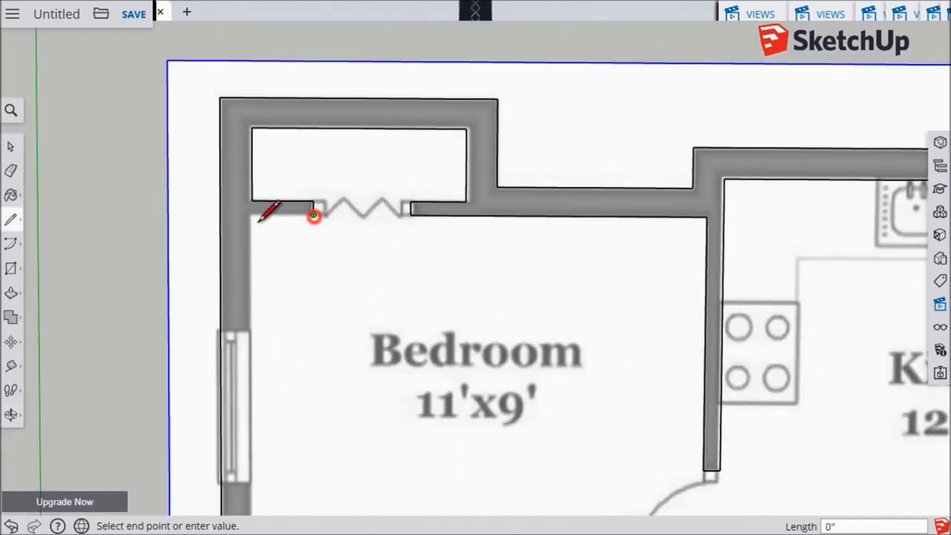
- Trace the bedroom's outer side wall, its lower partition and the short return at the bedroom door, about 4 7/8" wide
{"action": "middle_click_drag", "start_coordinate": [304, 389], "coordinate": [261, 199], "text": "shift"}
{"action": "left_click", "coordinate": [252, 399]}
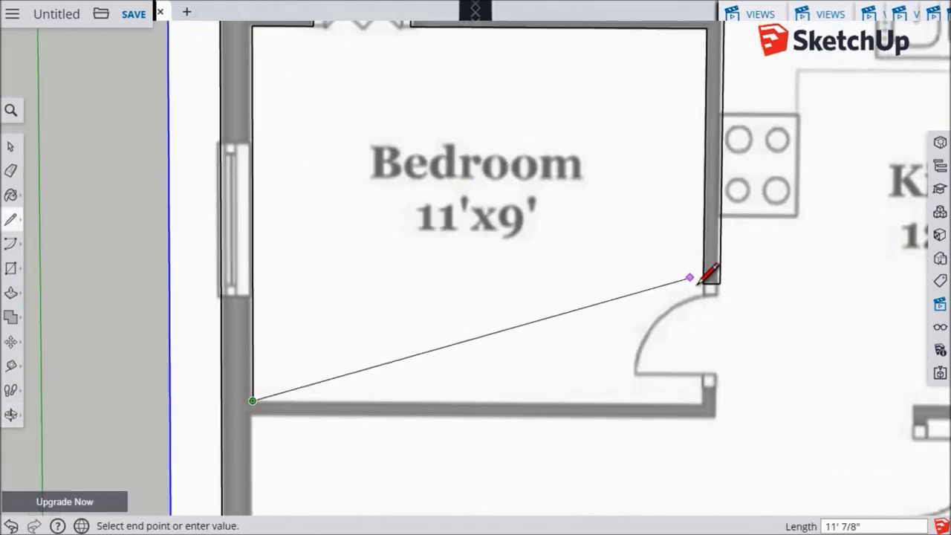
{"action": "left_click", "coordinate": [702, 402]}
{"action": "left_click", "coordinate": [701, 386]}
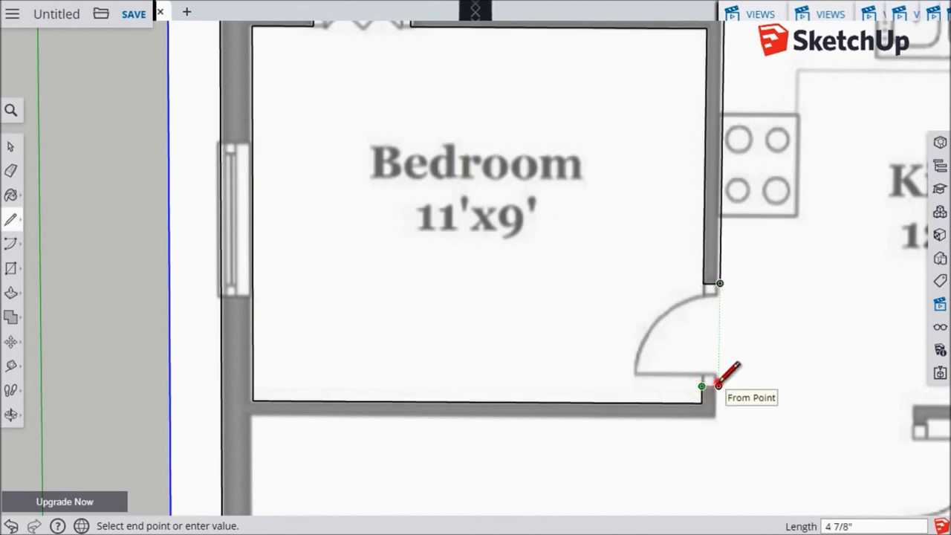
{"action": "left_click", "coordinate": [718, 385]}
{"action": "left_click", "coordinate": [715, 415]}
- Trace the living room's inner side wall and front wall, about 12' 8" to the front door, and close the wall outline
{"action": "mouse_move", "coordinate": [251, 413]}
{"action": "middle_mouse_down", "text": "shift"}
{"action": "mouse_move", "coordinate": [340, 227]}
{"action": "mouse_move", "coordinate": [362, 204]}
{"action": "mouse_move", "coordinate": [353, 192]}
{"action": "middle_mouse_up", "text": "shift"}
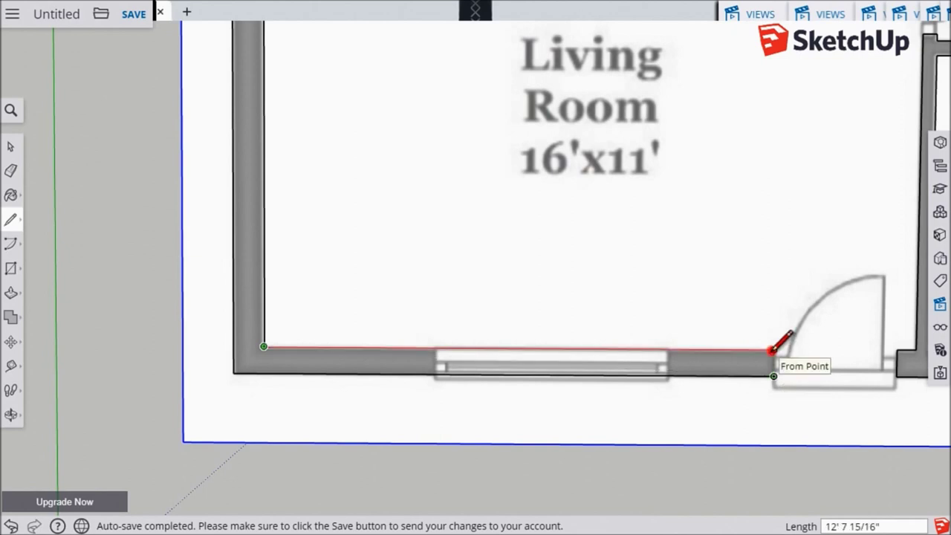
{"action": "left_click", "coordinate": [773, 350]}
{"action": "left_click", "coordinate": [773, 376]}
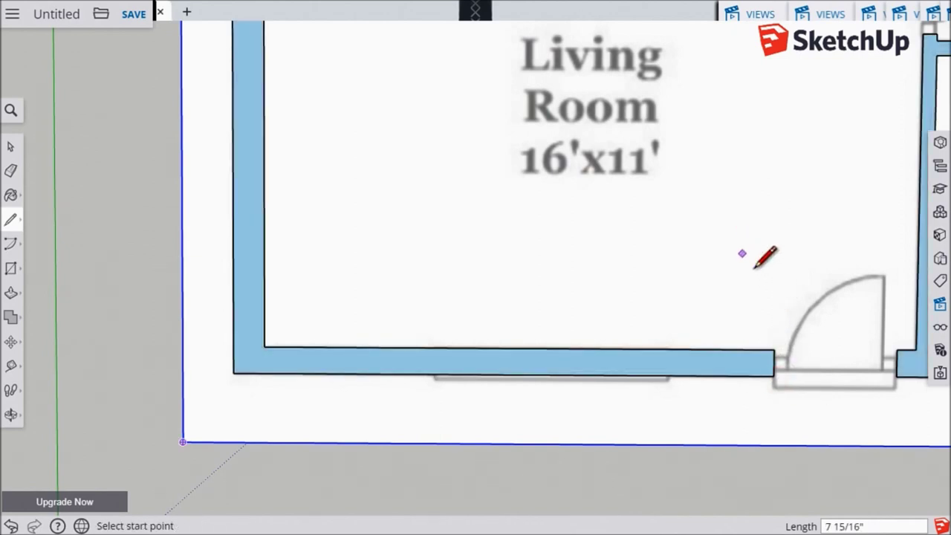
- Examine the filled wall outline across the whole floor plan for gaps and untraced interior partitions
{"action": "scroll", "coordinate": [755, 266], "scroll_direction": "up", "scroll_amount": 2}
{"action": "scroll", "coordinate": [754, 259], "scroll_direction": "down", "scroll_amount": 6}
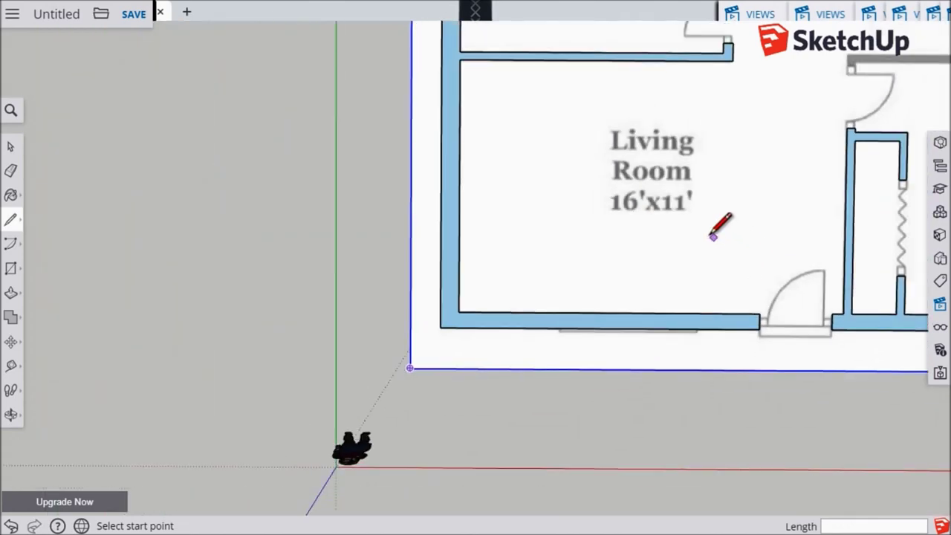
{"action": "scroll", "coordinate": [714, 236], "scroll_direction": "down", "scroll_amount": 1}
{"action": "middle_click_drag", "start_coordinate": [699, 248], "coordinate": [424, 293], "text": "shift"}
{"action": "scroll", "coordinate": [542, 219], "scroll_direction": "down", "scroll_amount": 1}
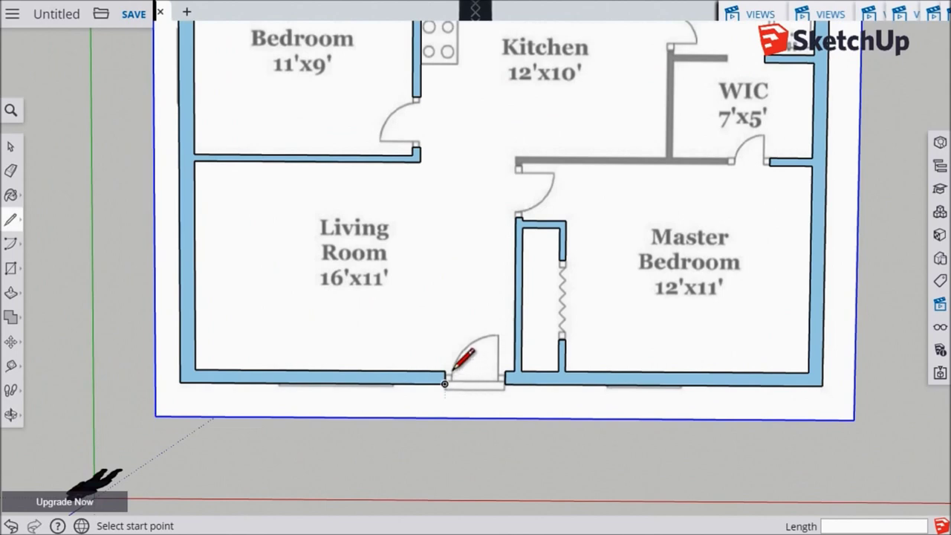
{"action": "scroll", "coordinate": [421, 335], "scroll_direction": "down", "scroll_amount": 1}
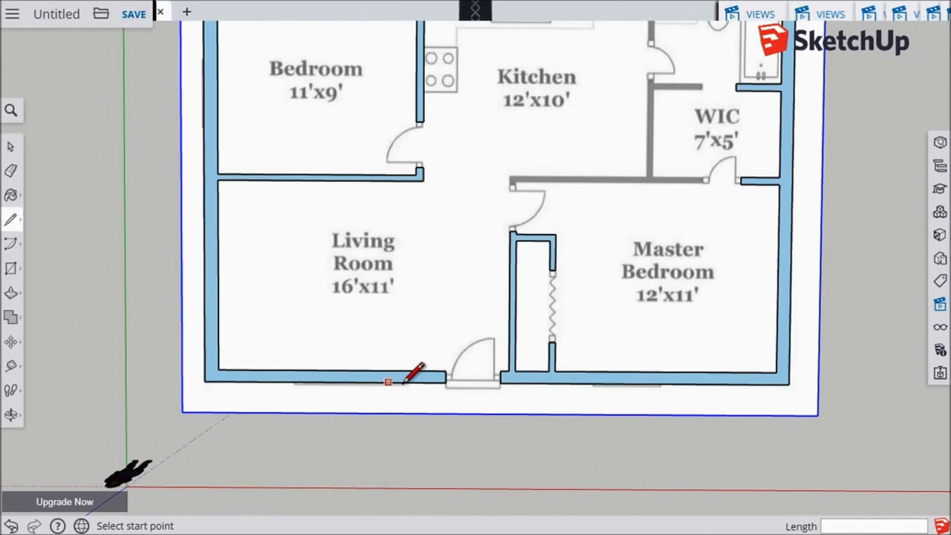
{"action": "scroll", "coordinate": [232, 173], "scroll_direction": "down", "scroll_amount": 2}
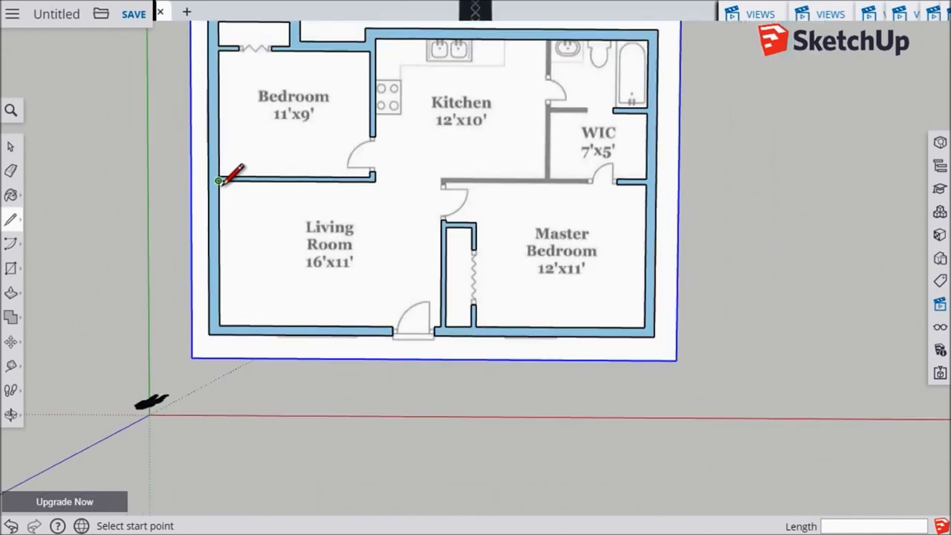
{"action": "middle_click_drag", "start_coordinate": [371, 185], "coordinate": [364, 219], "text": "shift"}
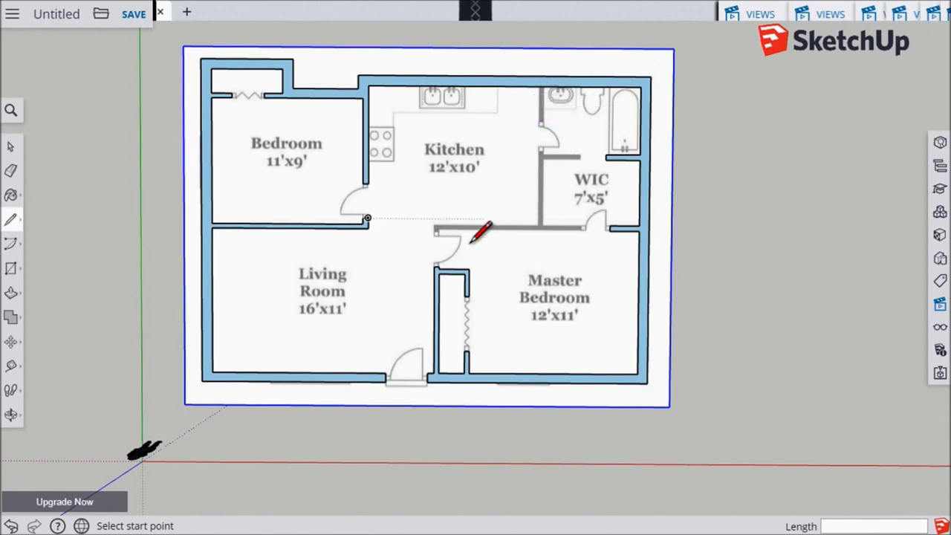
- Trace the kitchen side of the master bedroom partition, about 7' 6 1/2" long, and the WIC wall up to the bathroom door
{"action": "scroll", "coordinate": [529, 201], "scroll_direction": "down", "scroll_amount": 1}
{"action": "scroll", "coordinate": [529, 200], "scroll_direction": "up", "scroll_amount": 5}
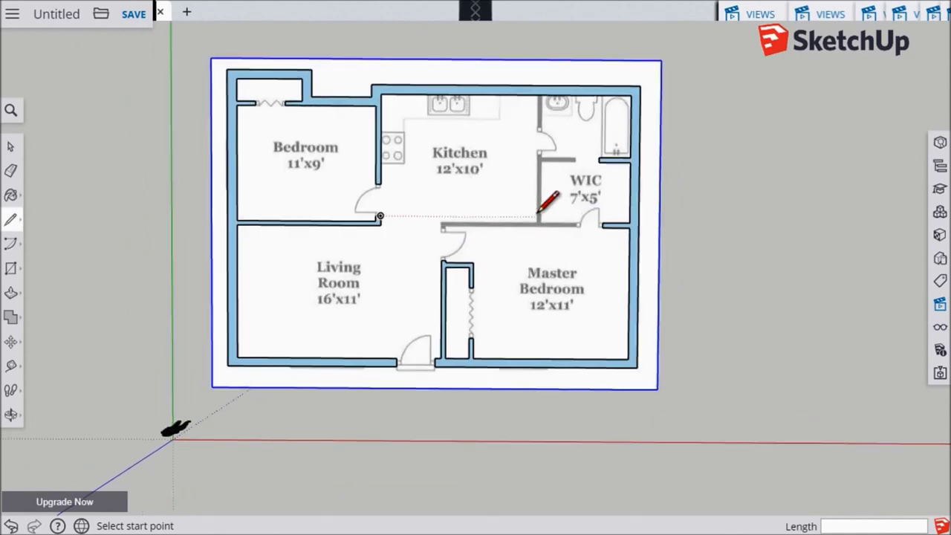
{"action": "scroll", "coordinate": [541, 215], "scroll_direction": "up", "scroll_amount": 1}
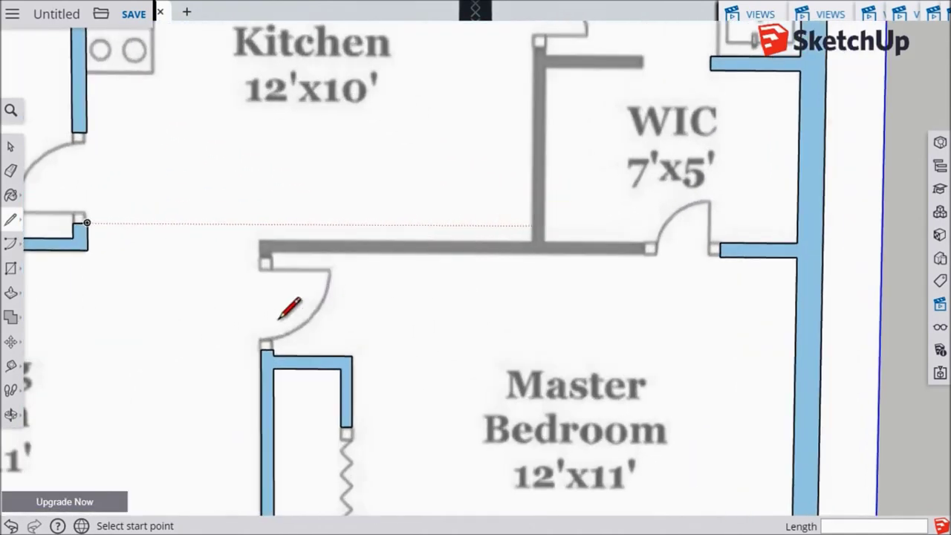
{"action": "scroll", "coordinate": [315, 331], "scroll_direction": "up", "scroll_amount": 2}
{"action": "left_click", "coordinate": [305, 233]}
{"action": "middle_click_drag", "start_coordinate": [717, 235], "coordinate": [597, 450], "text": "shift"}
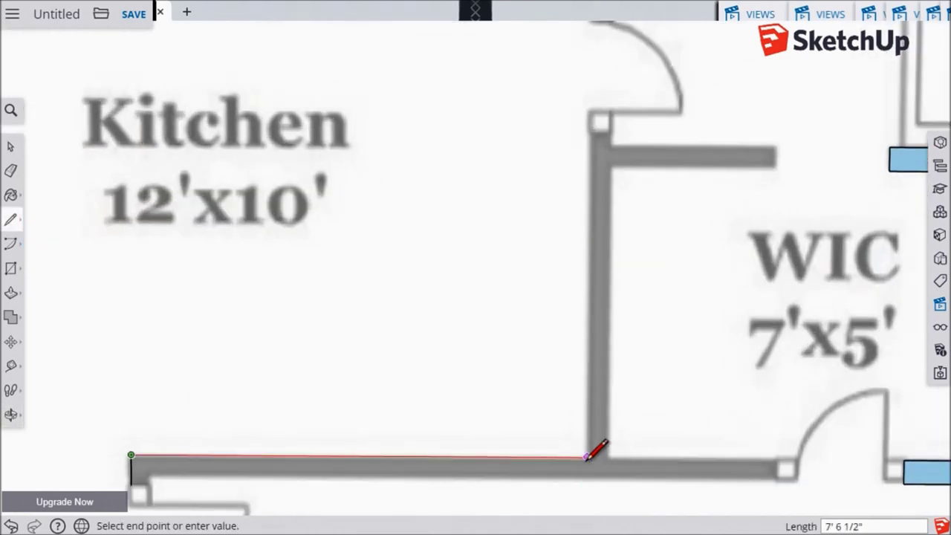
{"action": "left_click", "coordinate": [587, 457]}
{"action": "left_click", "coordinate": [591, 133]}
- Trace the stub wall between bathroom and WIC, then the WIC face down to the master bedroom partition
{"action": "left_click", "coordinate": [773, 149]}
{"action": "left_click", "coordinate": [772, 169]}
{"action": "left_click", "coordinate": [613, 169]}
{"action": "left_click", "coordinate": [610, 456]}
- Trace the partition to the WIC door and back along its master bedroom face to close the kitchen and WIC wall outline
{"action": "left_click", "coordinate": [779, 457]}
{"action": "left_click", "coordinate": [779, 482]}
{"action": "middle_click_drag", "start_coordinate": [323, 513], "coordinate": [527, 493], "text": "shift"}
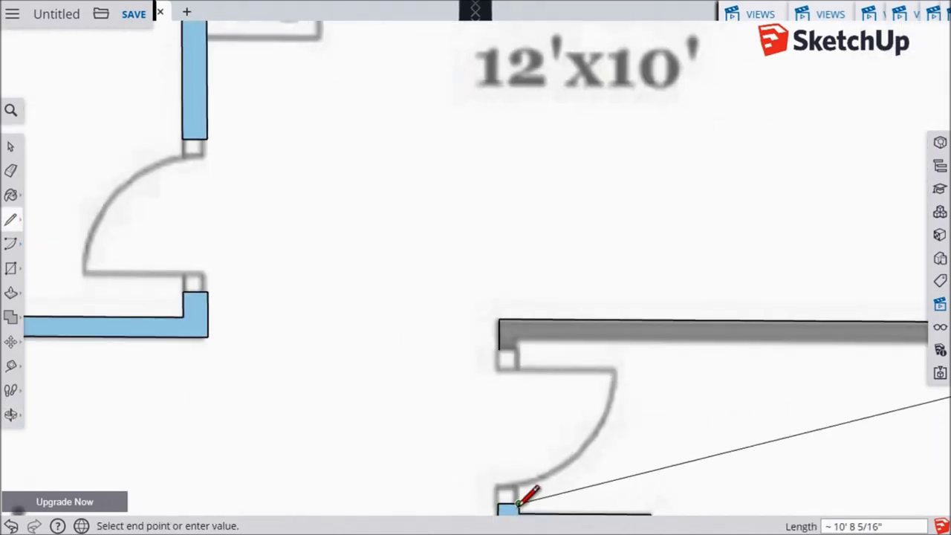
{"action": "left_click", "coordinate": [500, 359]}
{"action": "left_click", "coordinate": [504, 324]}
- Trace the partition between kitchen and bathroom from the back wall down to the bathroom door and back
{"action": "scroll", "coordinate": [541, 237], "scroll_direction": "down", "scroll_amount": 2}
{"action": "middle_click_drag", "start_coordinate": [530, 247], "coordinate": [498, 314], "text": "shift"}
{"action": "scroll", "coordinate": [499, 315], "scroll_direction": "up", "scroll_amount": 1}
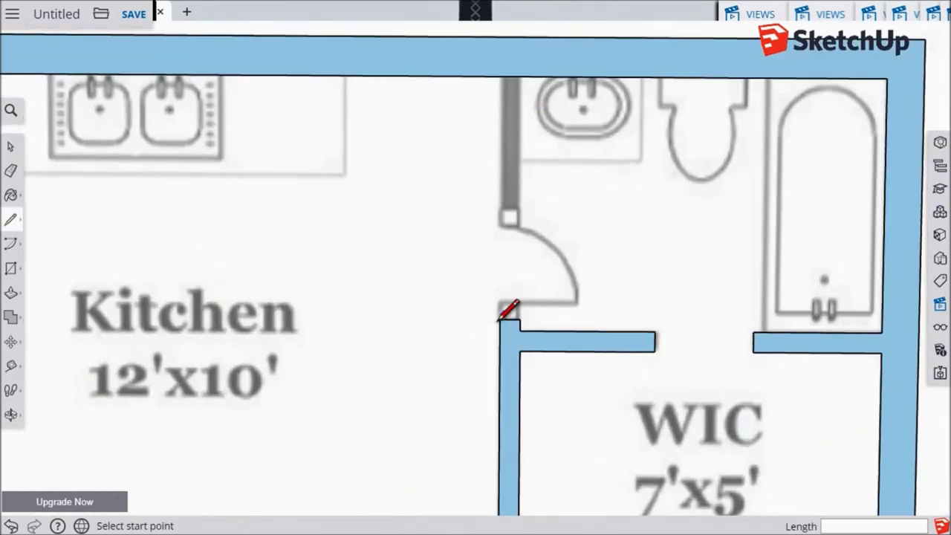
{"action": "left_click", "coordinate": [501, 77]}
{"action": "left_click", "coordinate": [501, 210]}
{"action": "left_click", "coordinate": [522, 210]}
{"action": "left_click", "coordinate": [522, 77]}
- Erase the dividing line where the bathroom partition meets the back wall, and leave the Eraser for the Select tool
{"action": "key", "text": "e"}
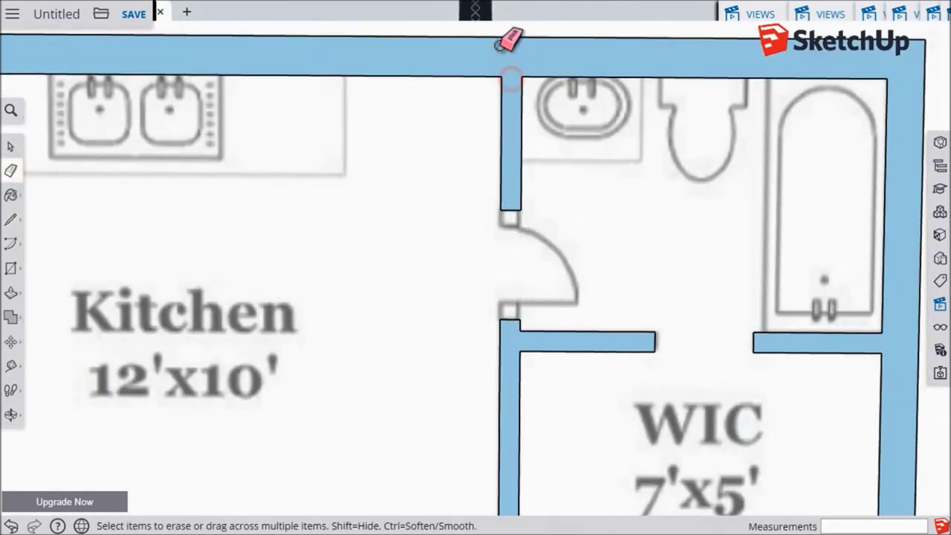
{"action": "left_click", "coordinate": [11, 147]}
{"action": "scroll", "coordinate": [651, 192], "scroll_direction": "down", "scroll_amount": 1}
{"action": "scroll", "coordinate": [471, 276], "scroll_direction": "down", "scroll_amount": 5}
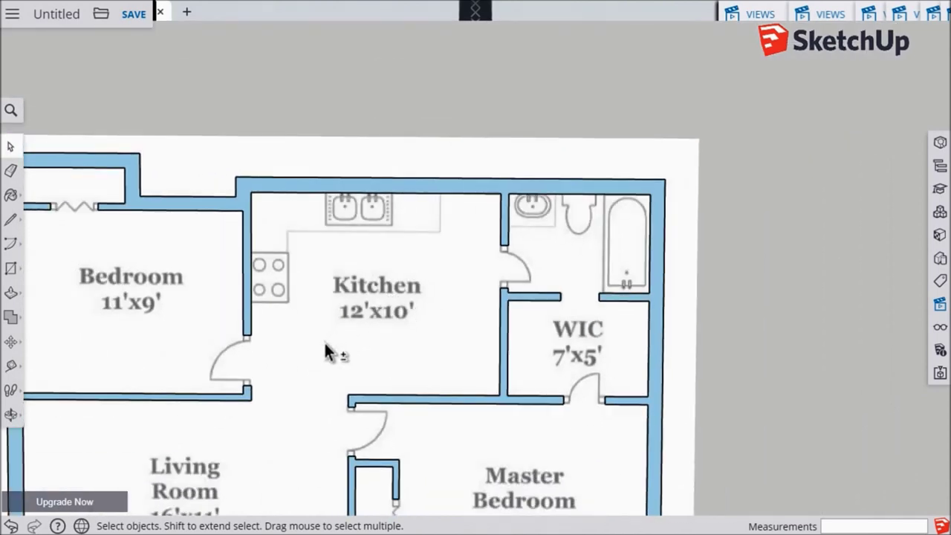
{"action": "middle_click_drag", "start_coordinate": [329, 350], "coordinate": [492, 240], "text": "shift"}
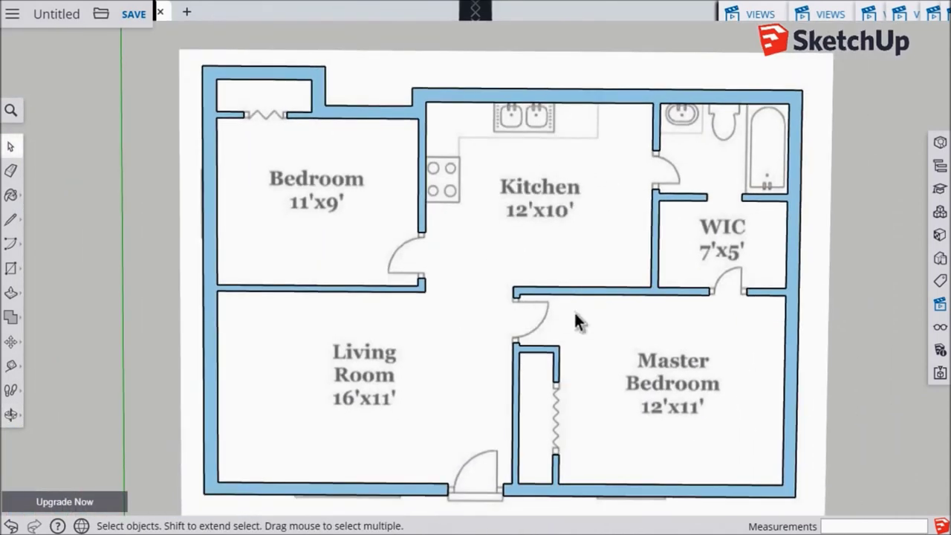